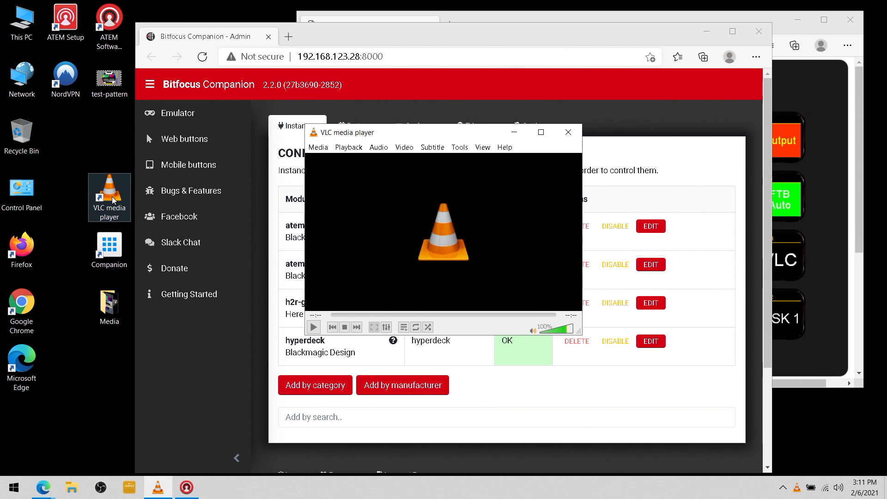
Reset all VLC preferences to their defaults and close VLC
click(460, 147)
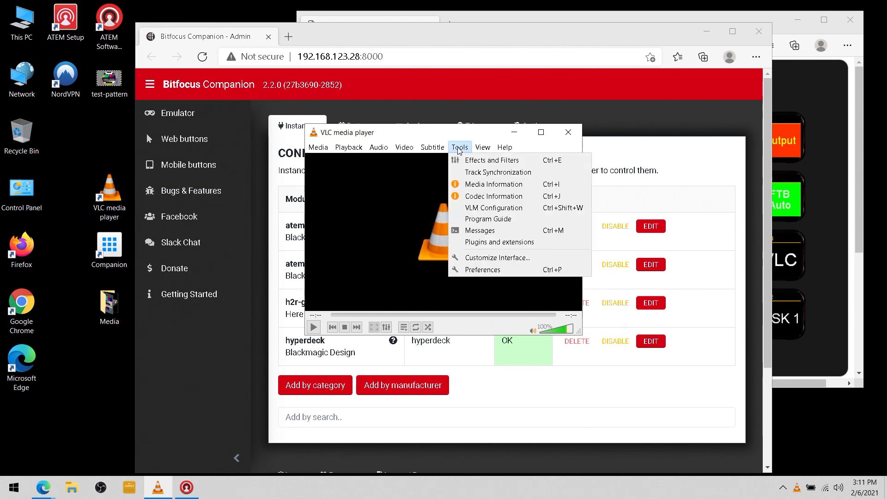
click(470, 271)
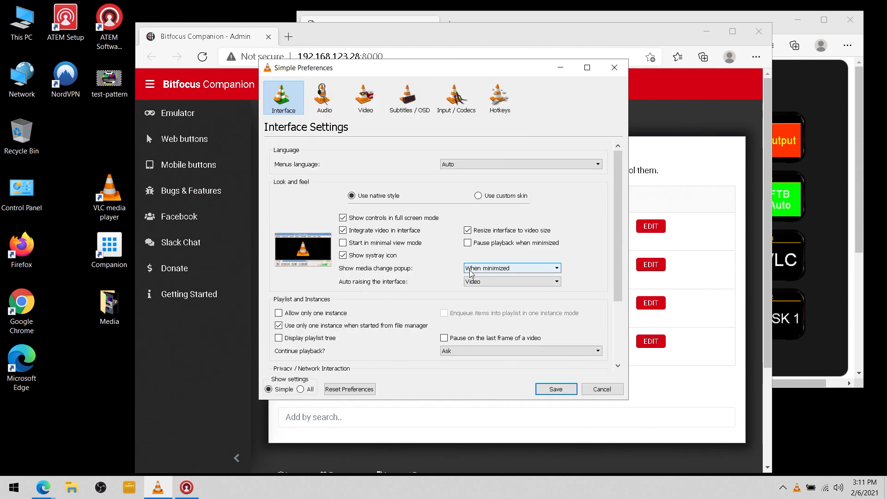
click(341, 392)
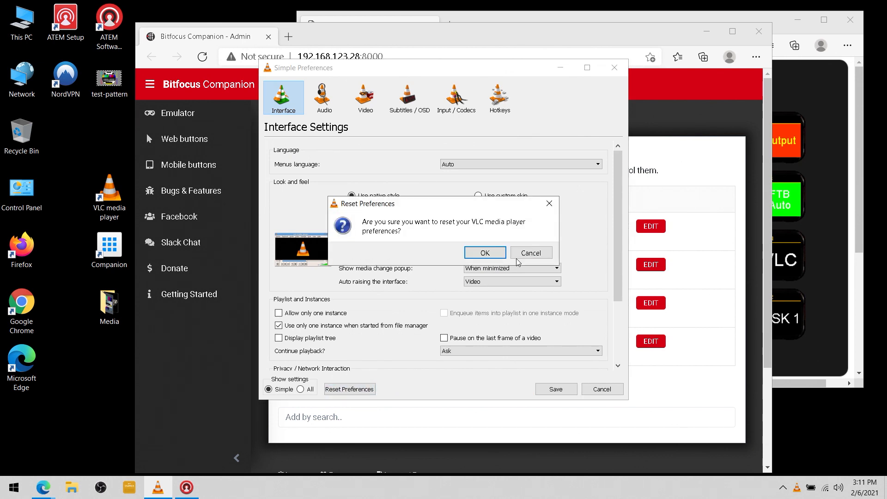
click(488, 257)
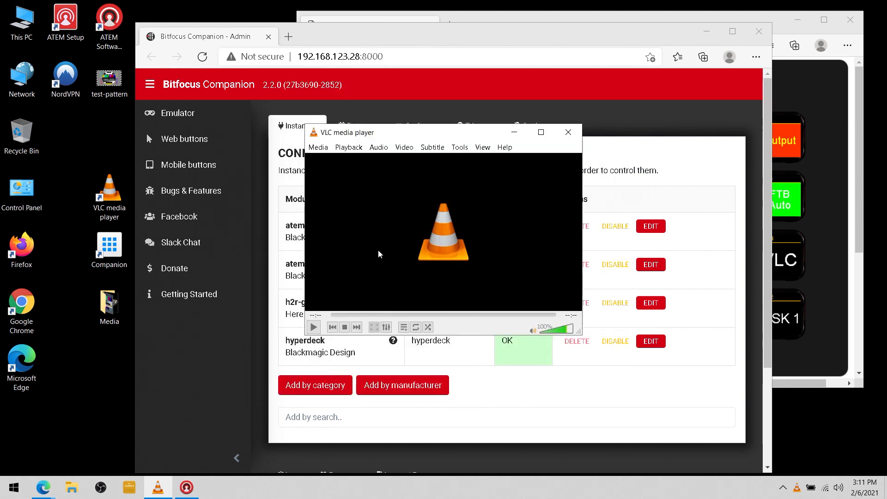
click(569, 134)
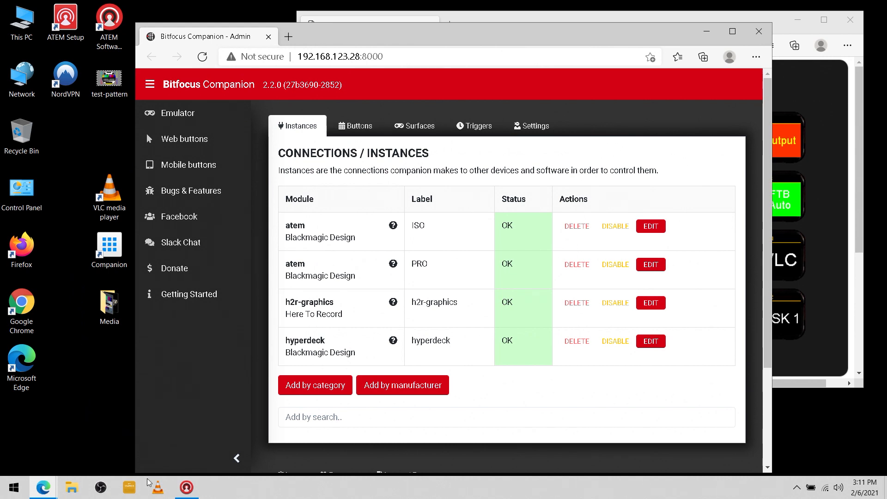
Relaunch VLC, accept the privacy and network access policy, and open Preferences
double_click(113, 203)
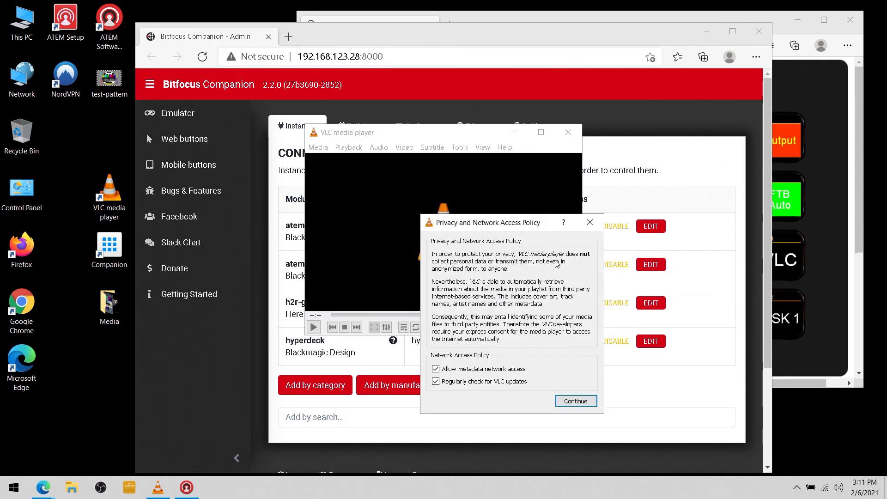
click(571, 402)
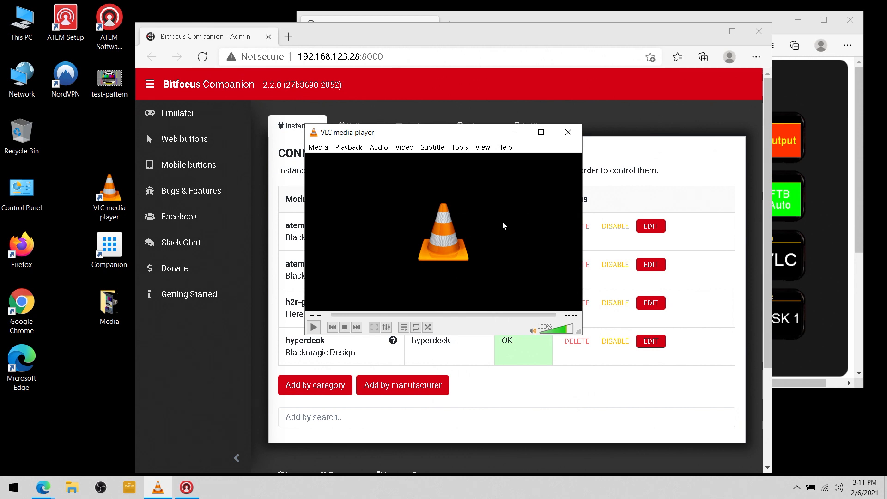
click(460, 147)
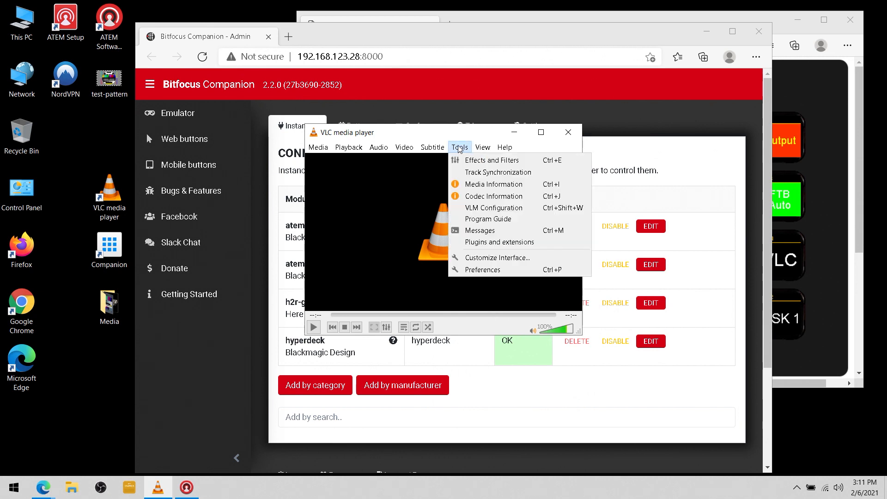
click(484, 271)
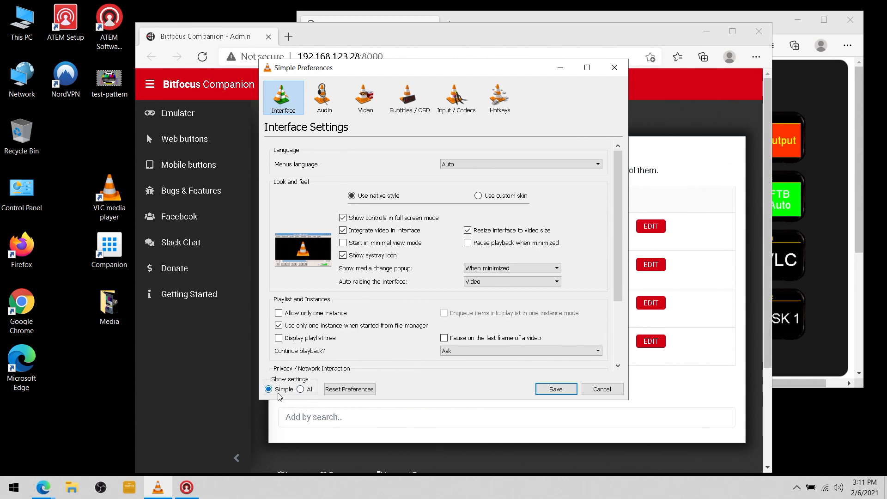
Show all settings and enable the Web module under Main interfaces
click(300, 391)
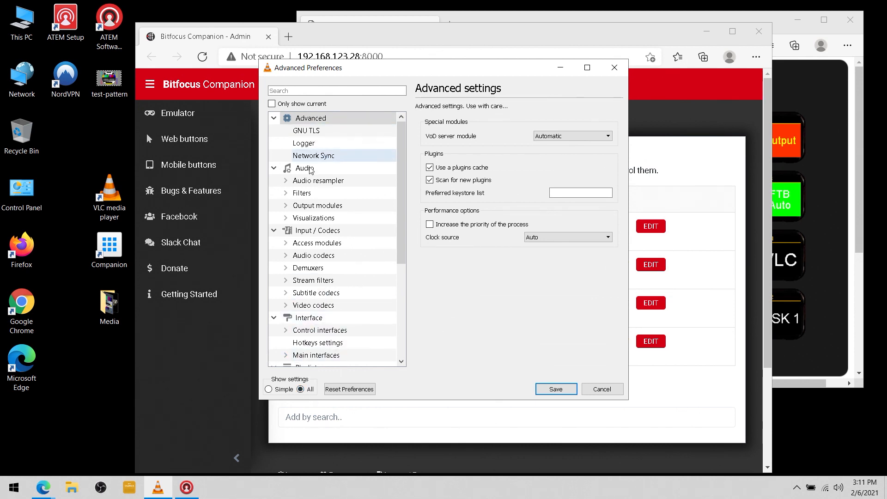
click(308, 359)
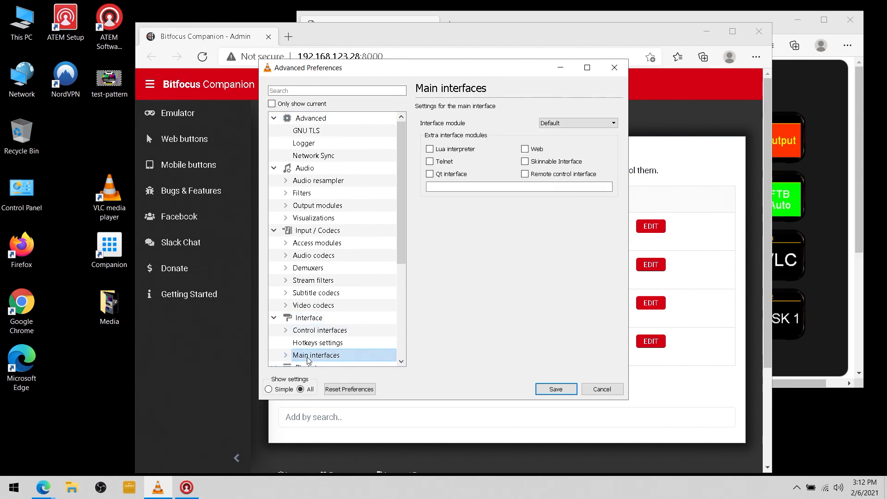
click(525, 149)
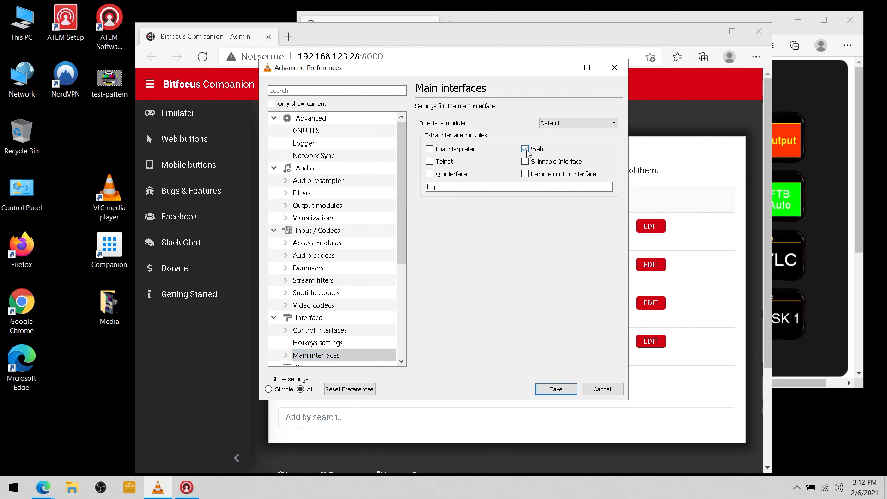
drag(404, 246, 401, 293)
Enter the Lua HTTP password, save the preferences and close VLC
click(286, 281)
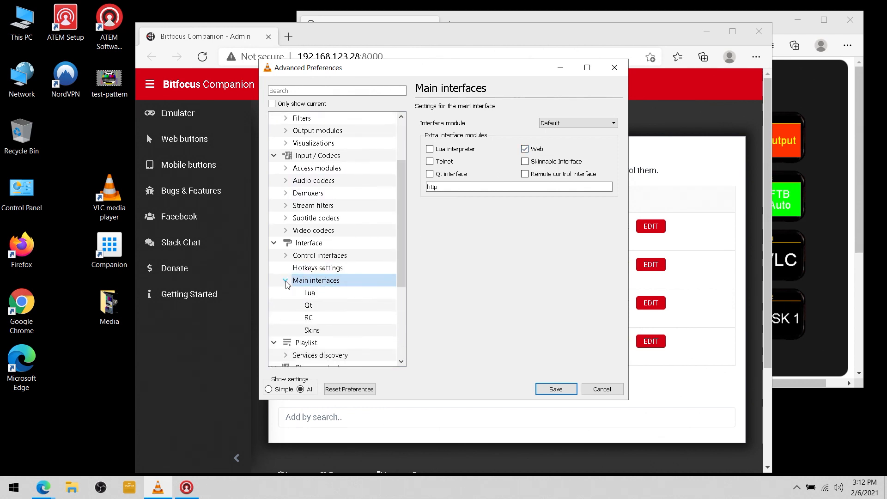
click(308, 296)
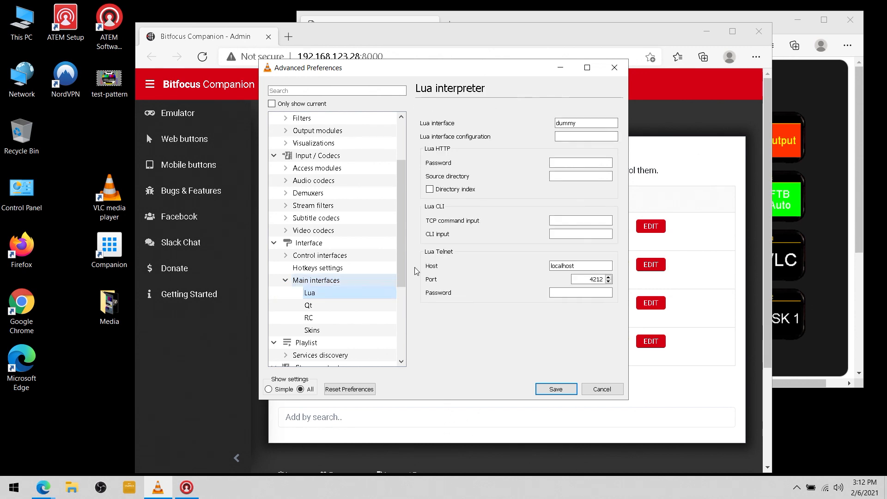
click(558, 163)
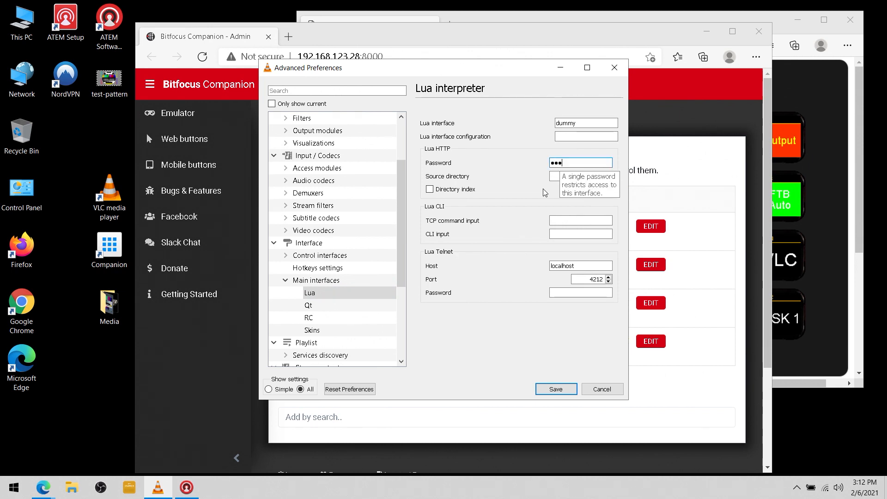
click(551, 391)
click(567, 138)
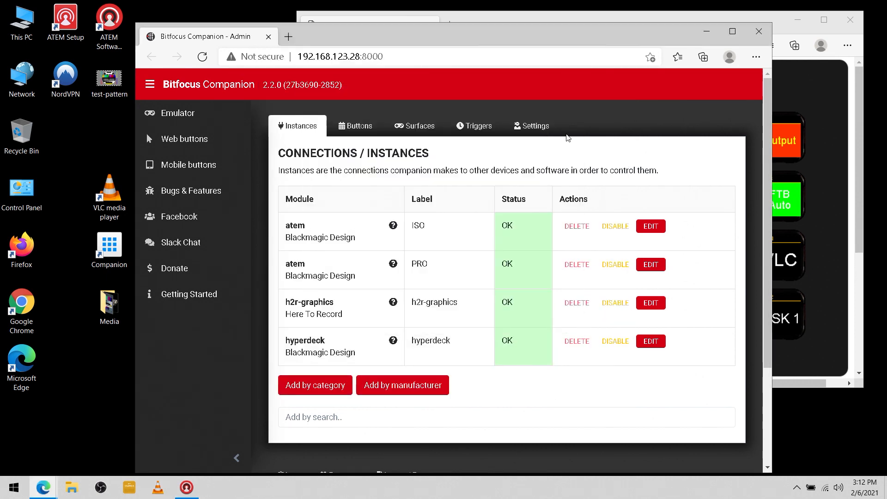
Relaunch VLC, then search 'VLC' in Companion and add the VideoLAN VLC connection
double_click(104, 190)
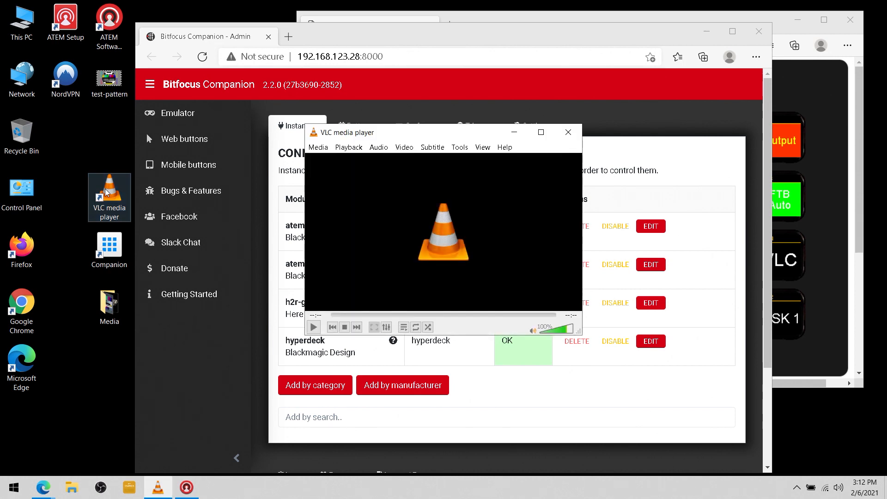
click(489, 398)
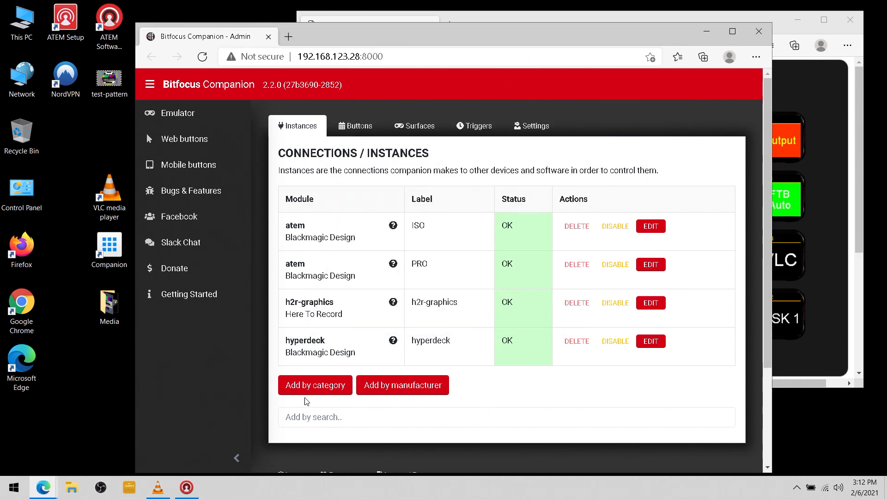
click(301, 416)
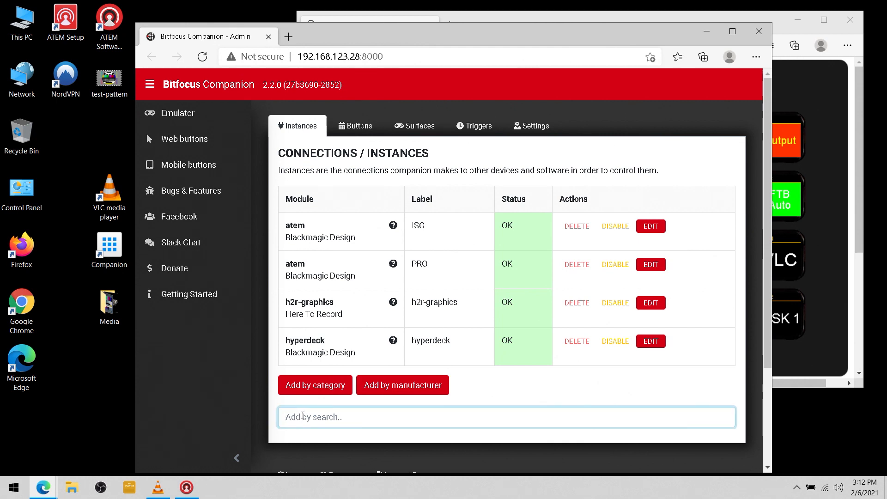
text(VLC)
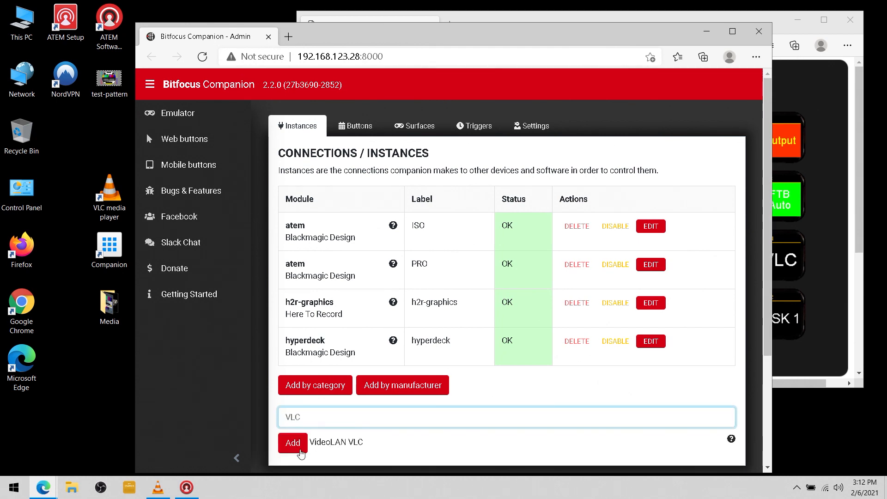
click(295, 444)
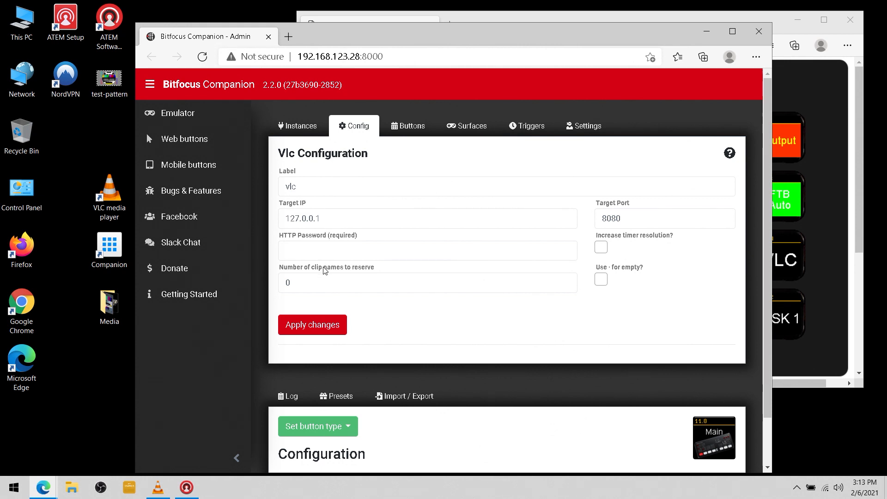
Set the VLC connection's Target IP to 192.168.123.39 and enter the HTTP password
drag(326, 219, 248, 214)
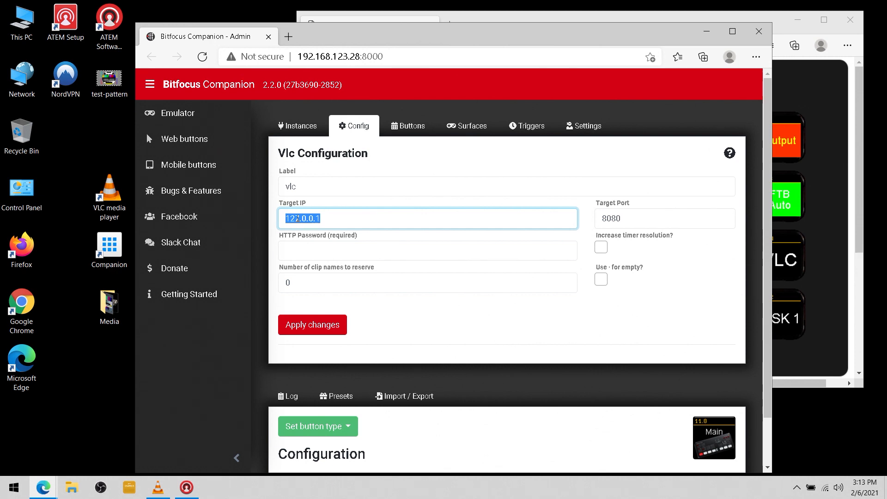
text(192.168.123.39)
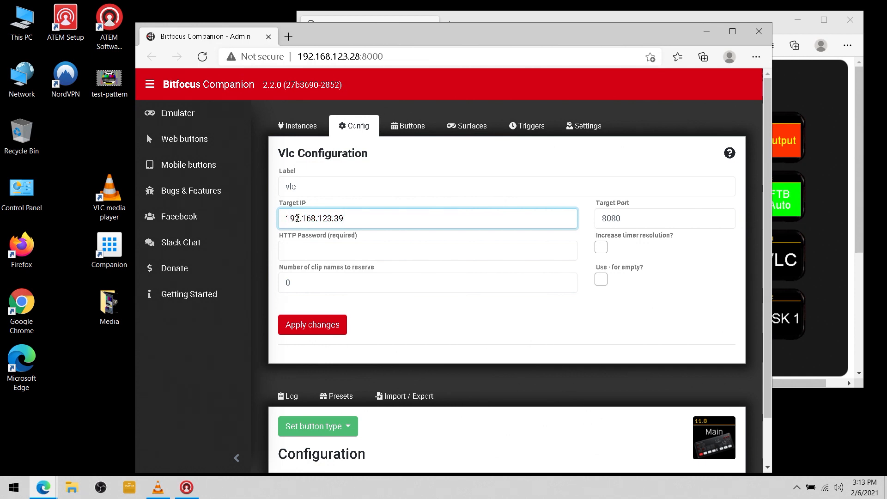
click(304, 250)
text(LUA)
key(BackSpace)
key(BackSpace)
key(BackSpace)
text(lua)
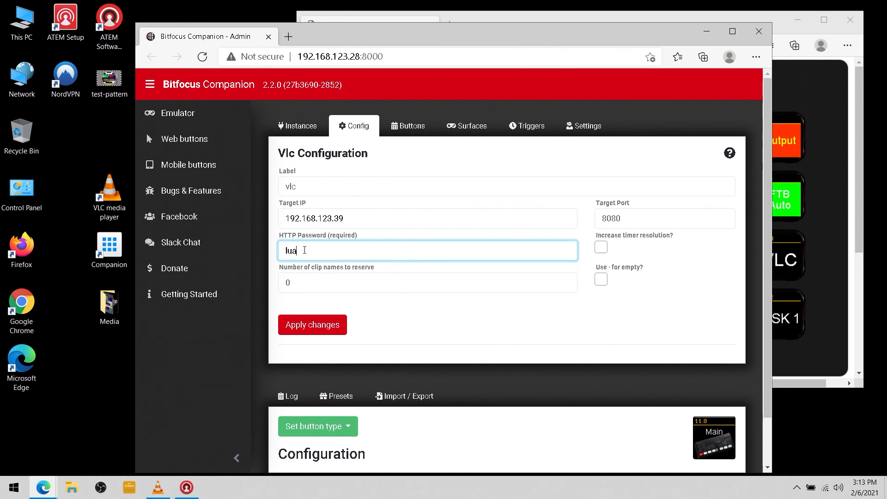
key(Tab)
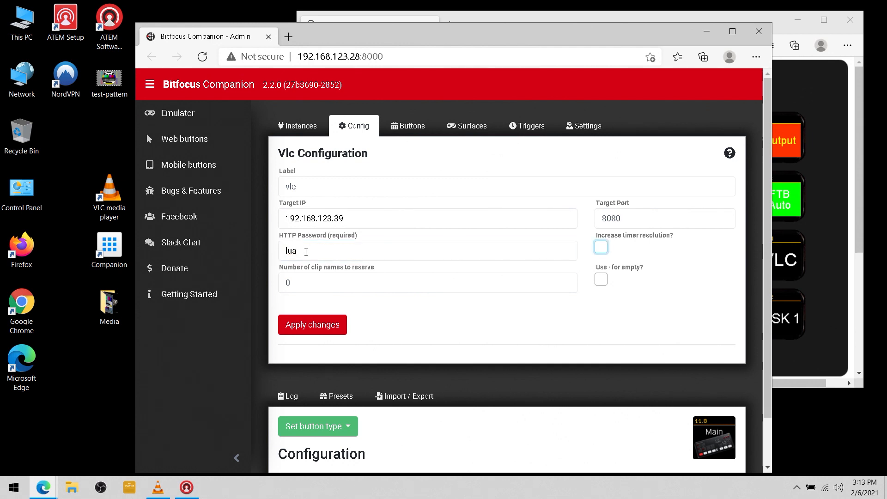
Keep 10 clip names, enable increased timer resolution and '·' for empty, and apply
double_click(296, 284)
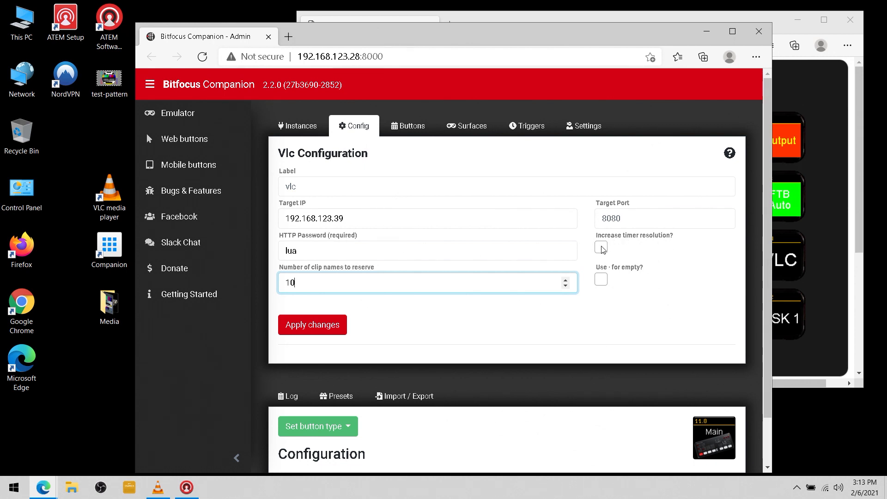
mouse_move(602, 249)
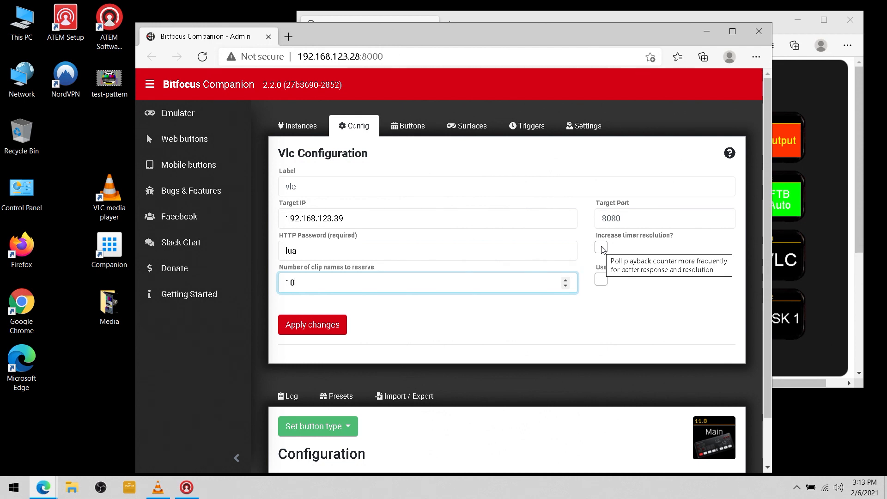
click(602, 249)
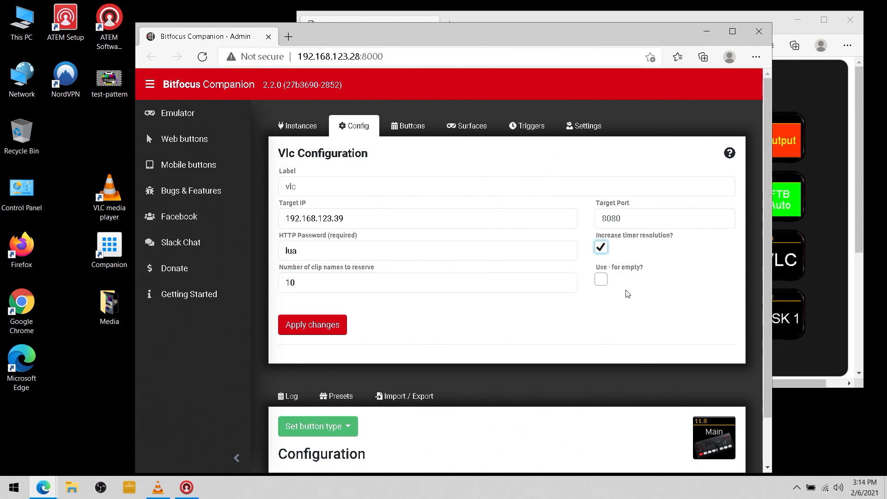
click(601, 279)
click(311, 324)
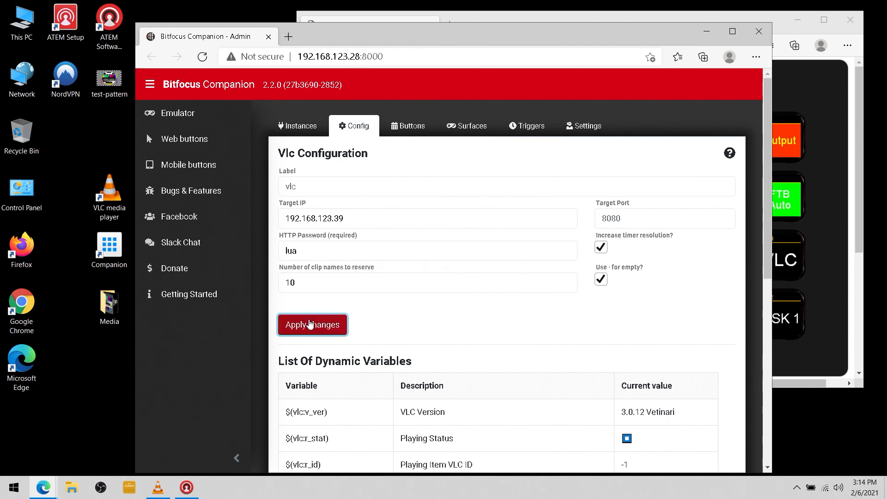
scroll(410, 333, down, 3)
scroll(410, 332, up, 3)
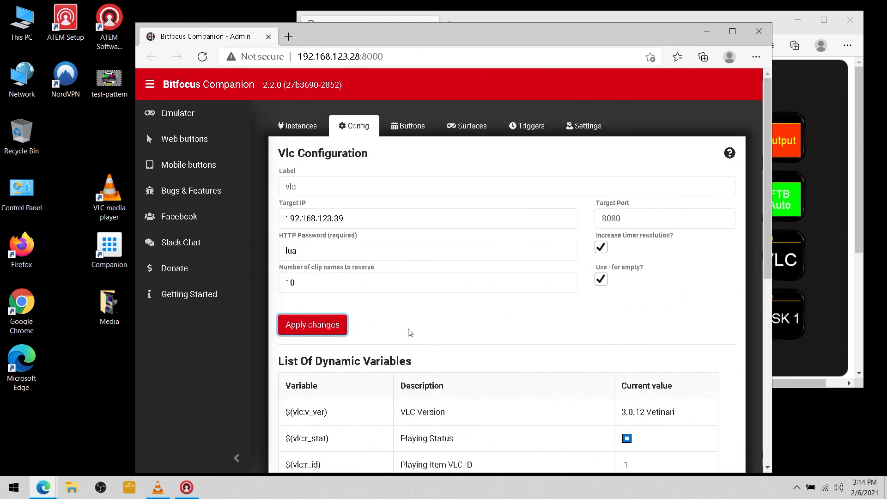
Show the Companion connections list, then restore and reposition the browser window
double_click(509, 43)
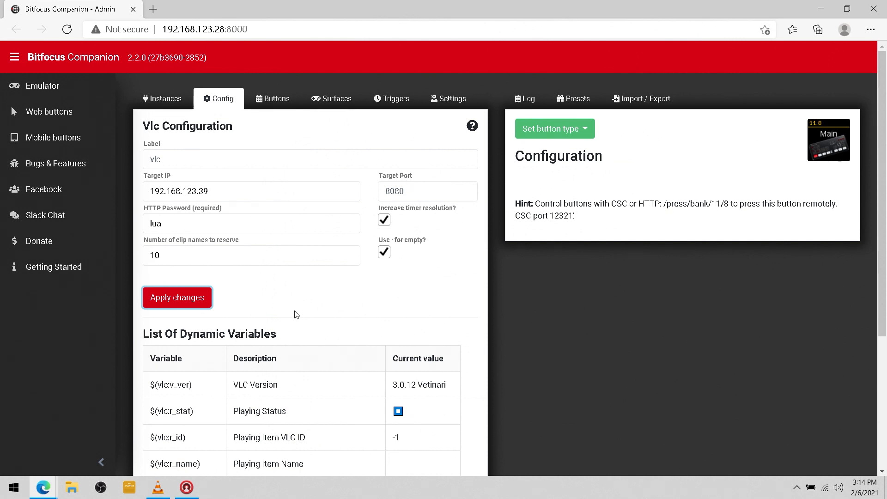
scroll(296, 314, down, 4)
scroll(294, 314, up, 4)
click(172, 102)
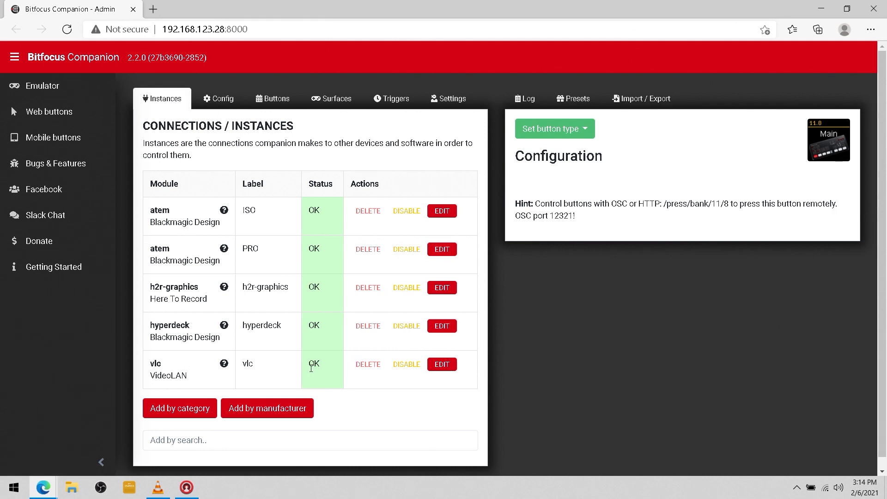
click(847, 10)
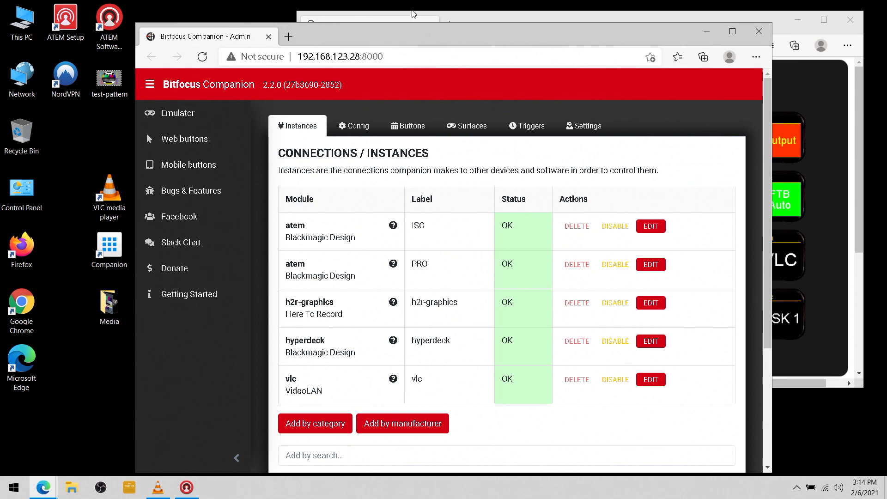
drag(400, 29, 410, 33)
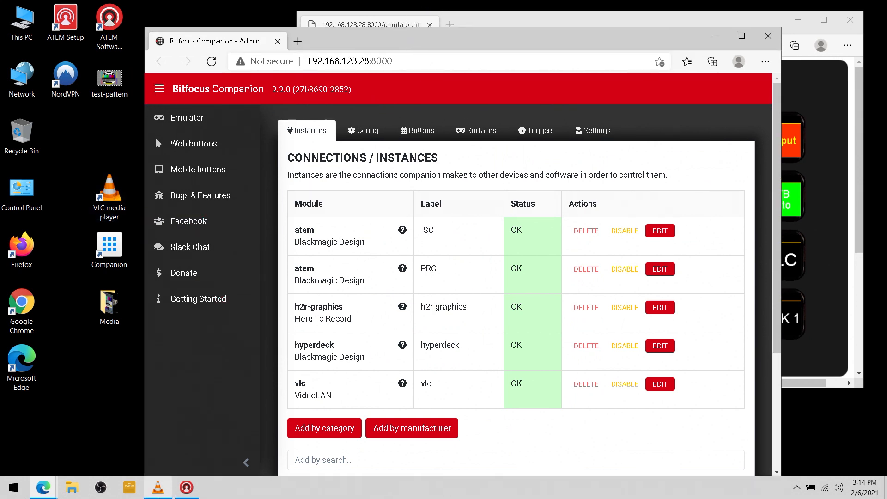
Show VLC's empty playlist panel and open the desktop Media folder
click(157, 487)
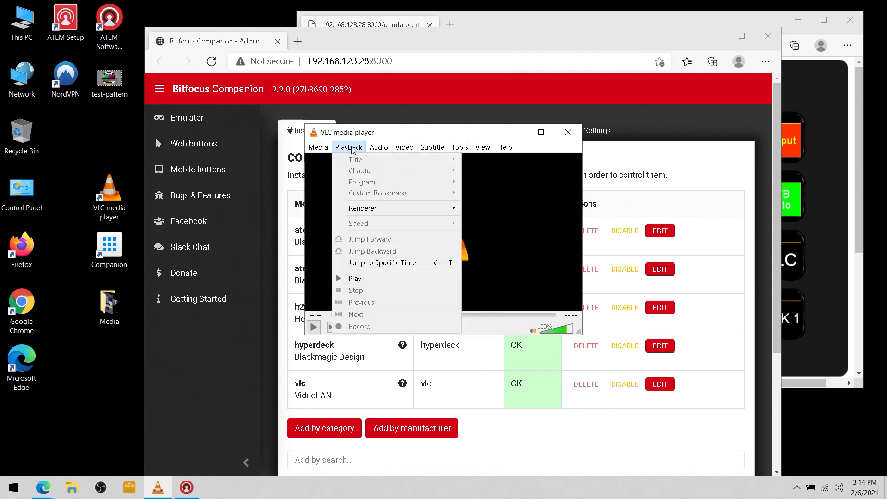
click(404, 147)
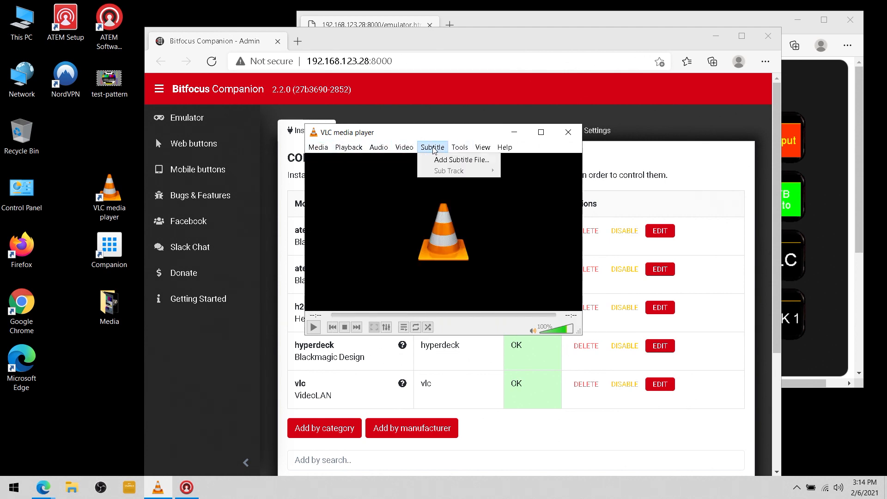
mouse_move(489, 151)
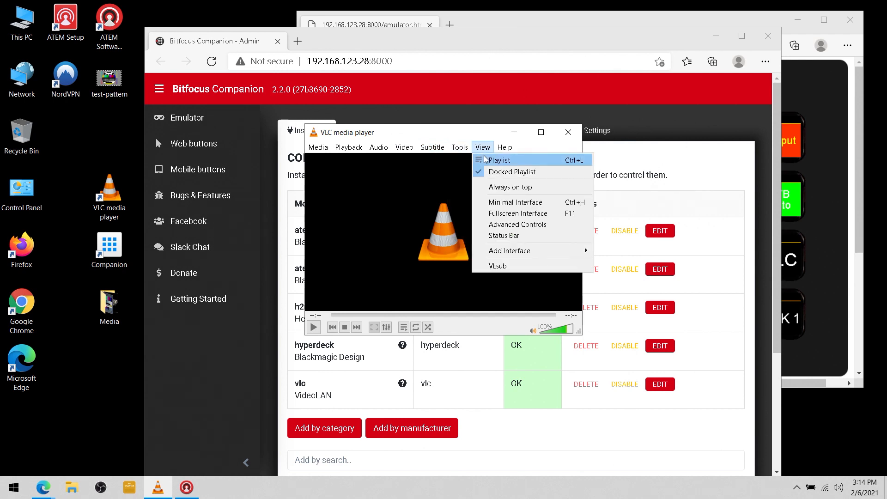
click(524, 165)
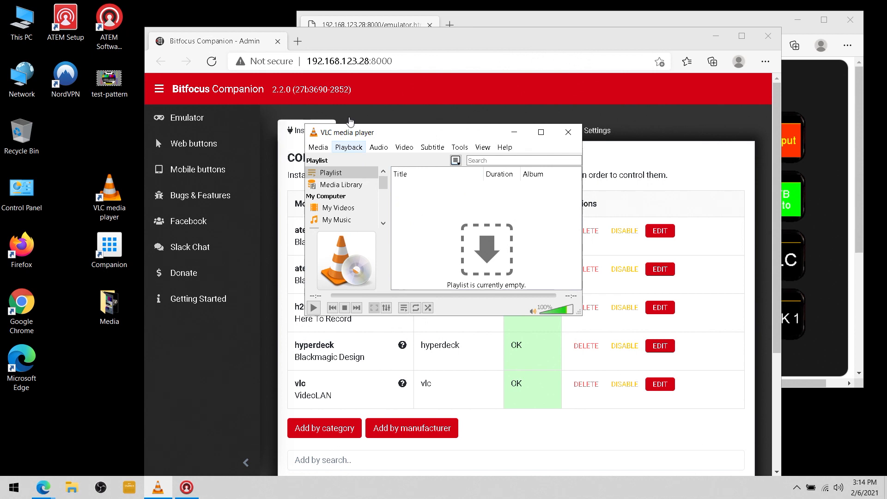
click(106, 317)
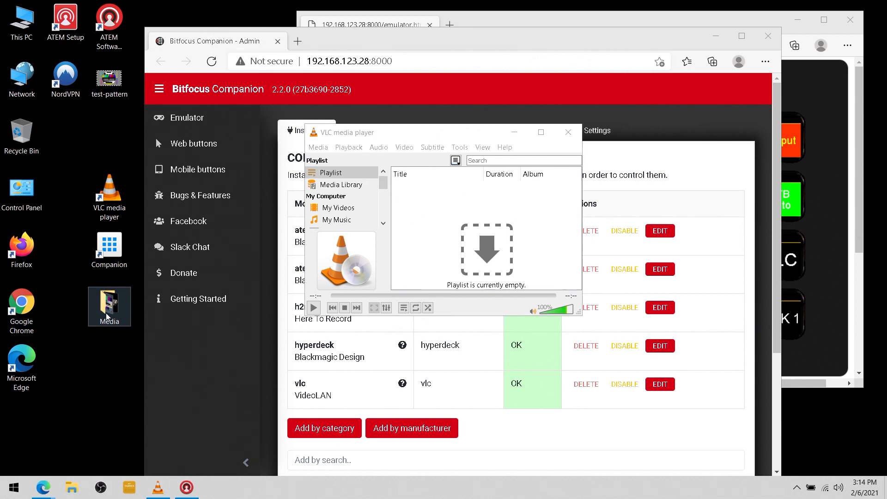
double_click(106, 317)
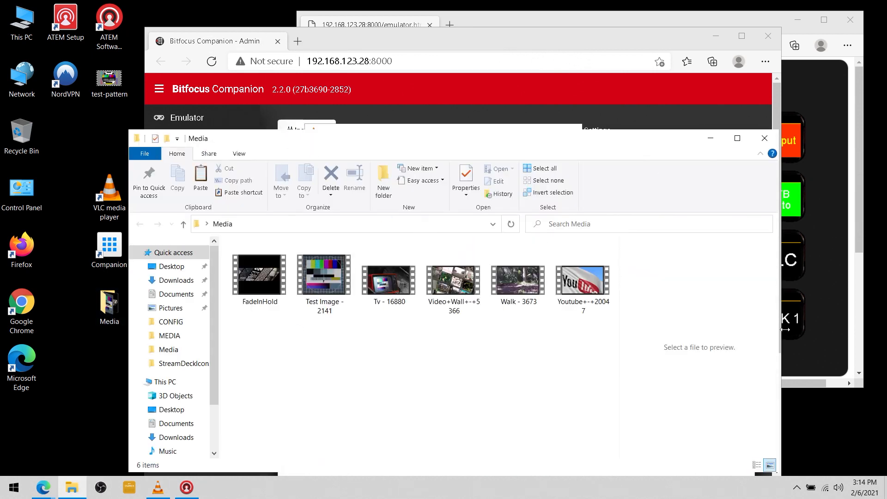
Drag all six Media videos into VLC's playlist, close the folder, and raise Companion
drag(780, 440, 460, 416)
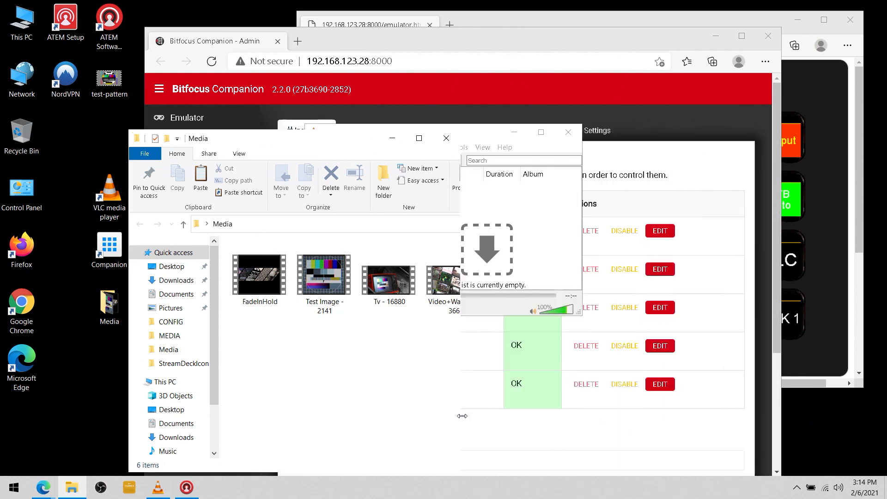
drag(232, 414, 502, 253)
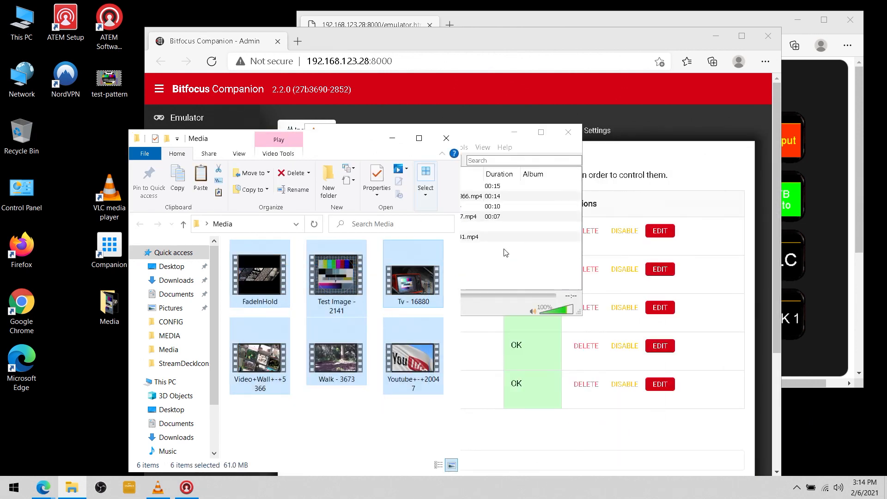
click(481, 136)
drag(232, 140, 113, 127)
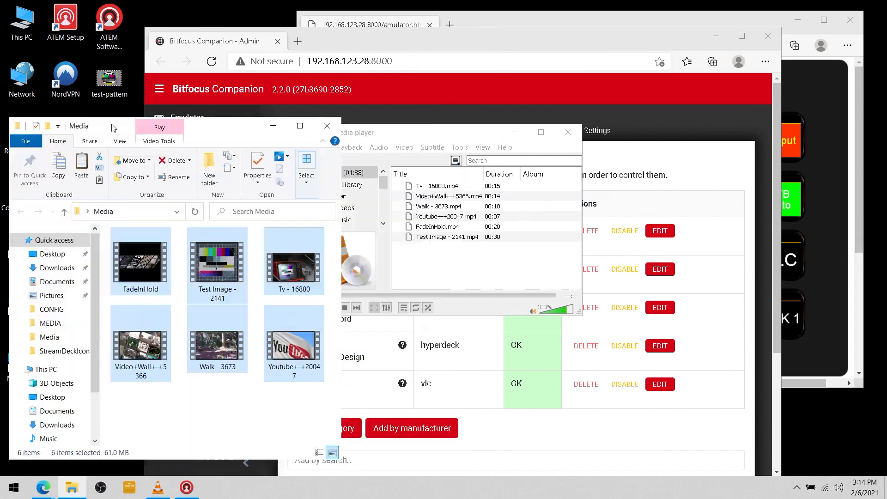
click(327, 126)
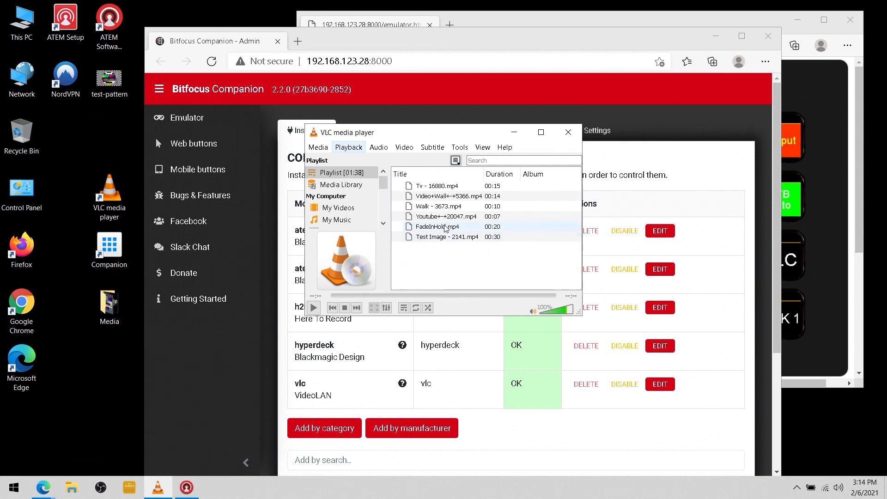
click(409, 46)
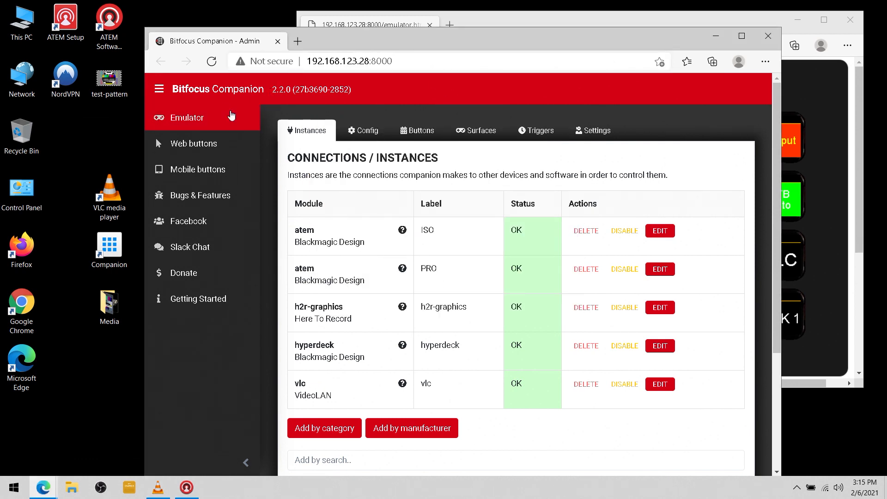
Show button page 11 'VLC', switch the emulator to page 11, and maximize Companion
click(417, 134)
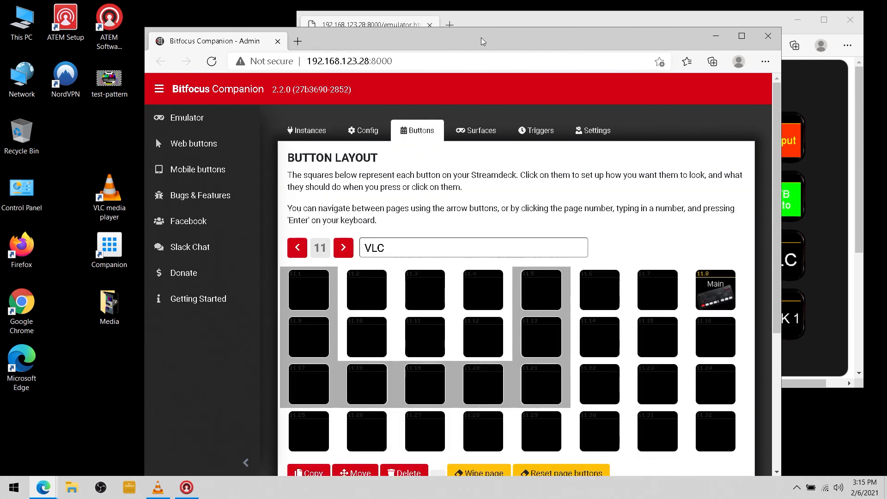
drag(482, 41, 349, 24)
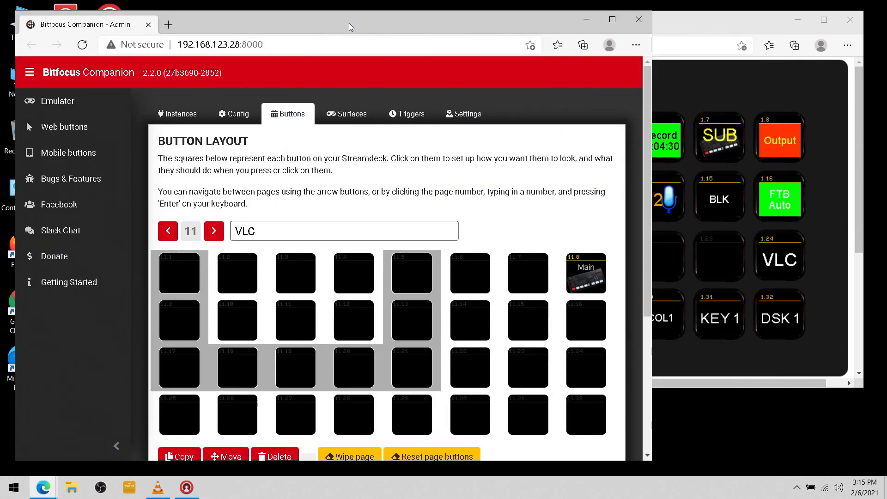
click(686, 31)
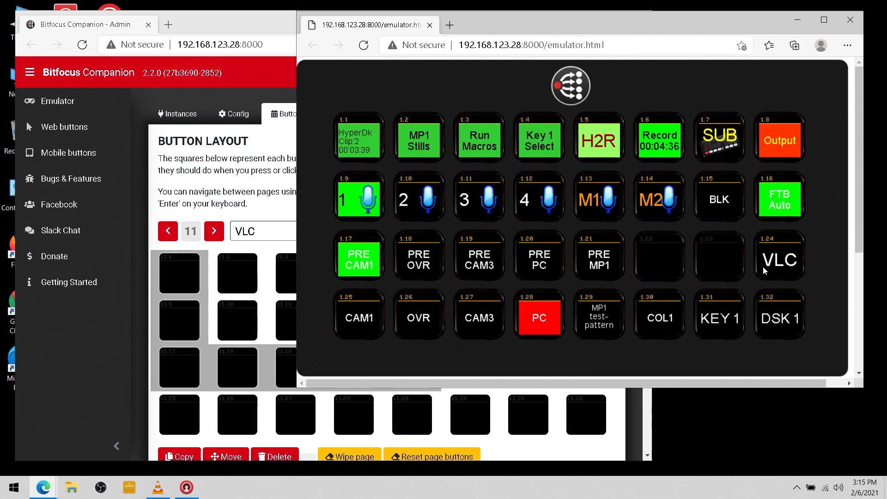
click(779, 262)
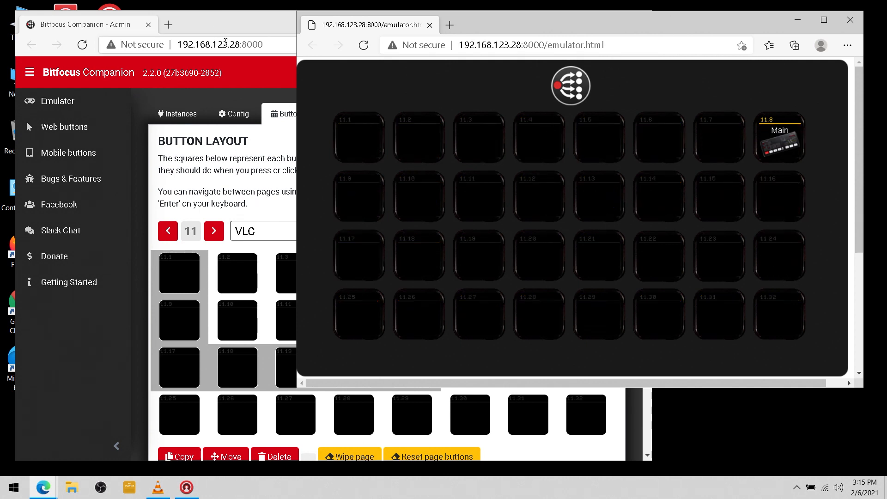
click(193, 34)
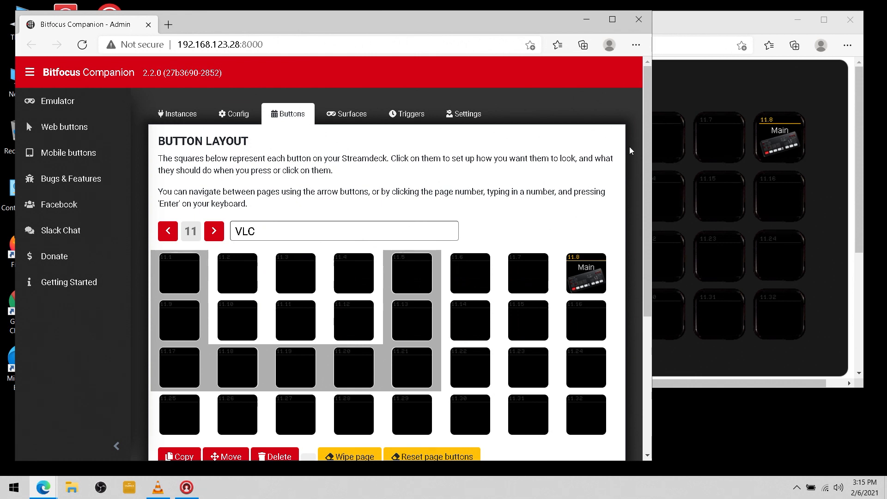
click(611, 20)
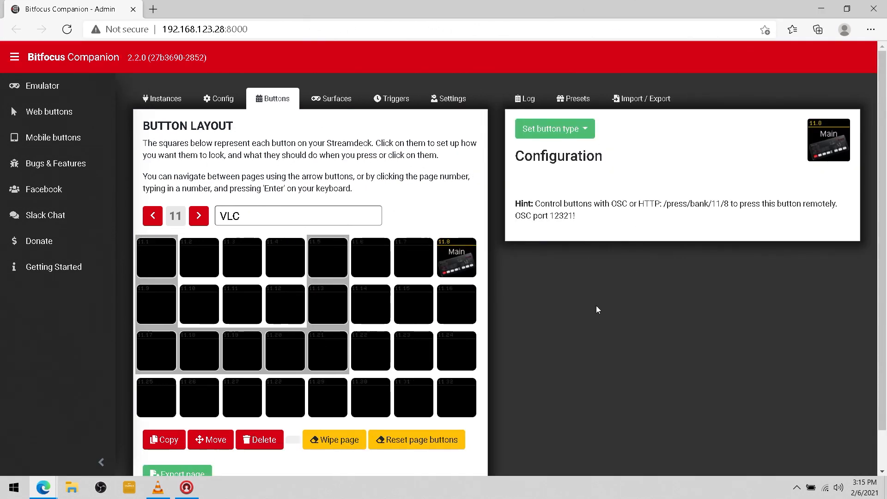
Drag the VLC Player presets Play, Pause, Stop, Loop, Repeat, Shuffle and Full Screen onto buttons 11.1–11.7
click(579, 108)
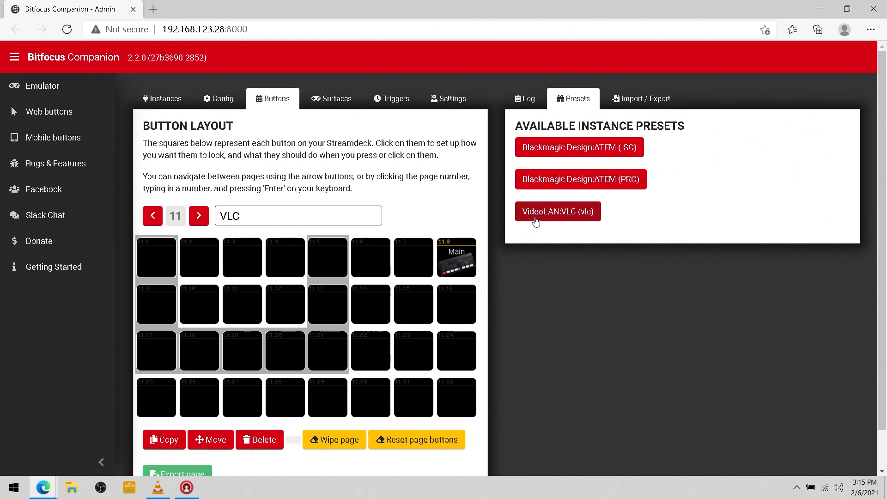
click(557, 218)
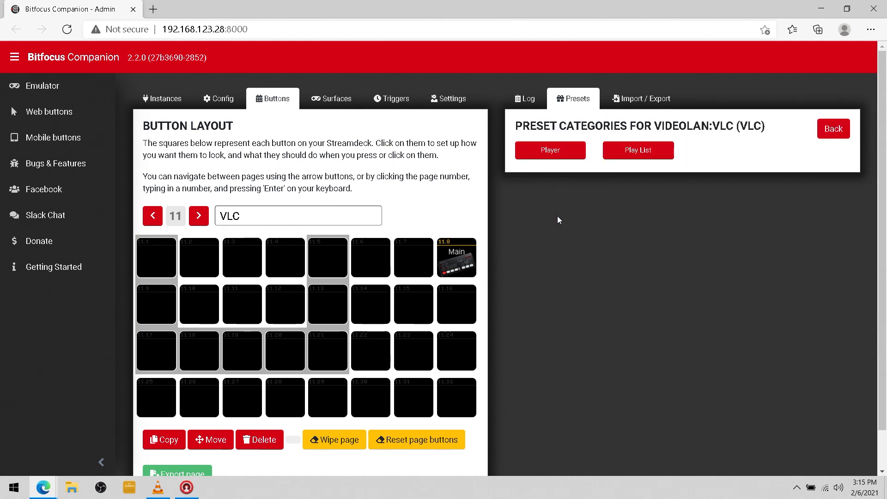
click(545, 154)
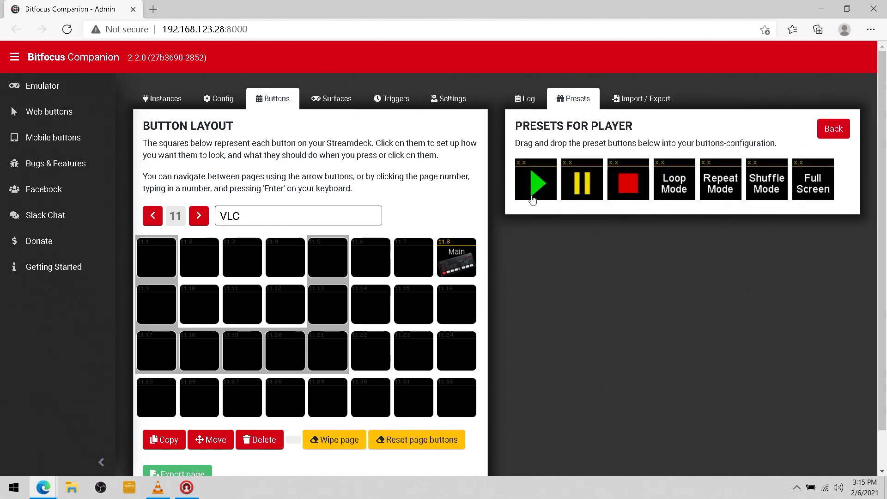
drag(536, 184, 153, 270)
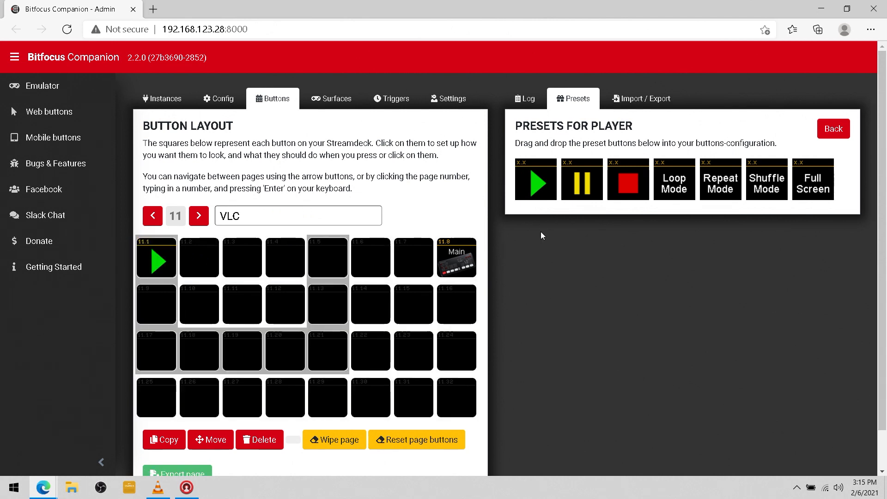
drag(583, 185, 215, 266)
drag(628, 184, 240, 260)
drag(675, 189, 286, 271)
drag(718, 189, 334, 277)
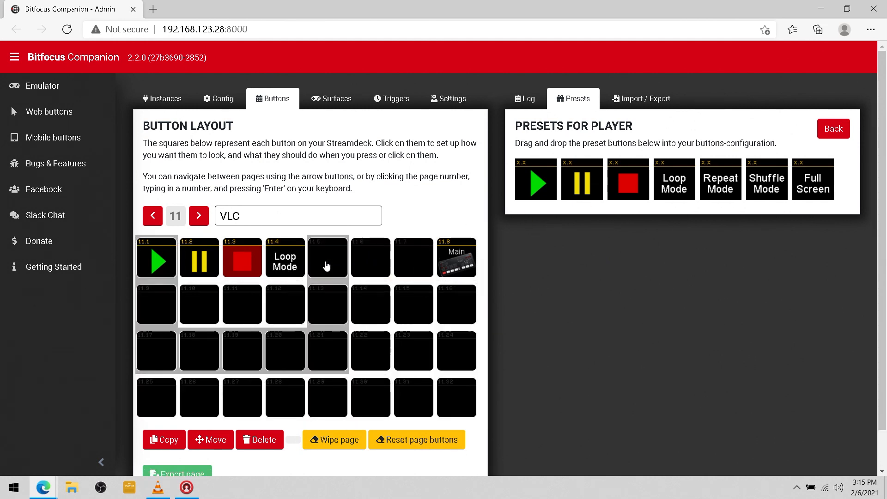
drag(765, 194, 369, 283)
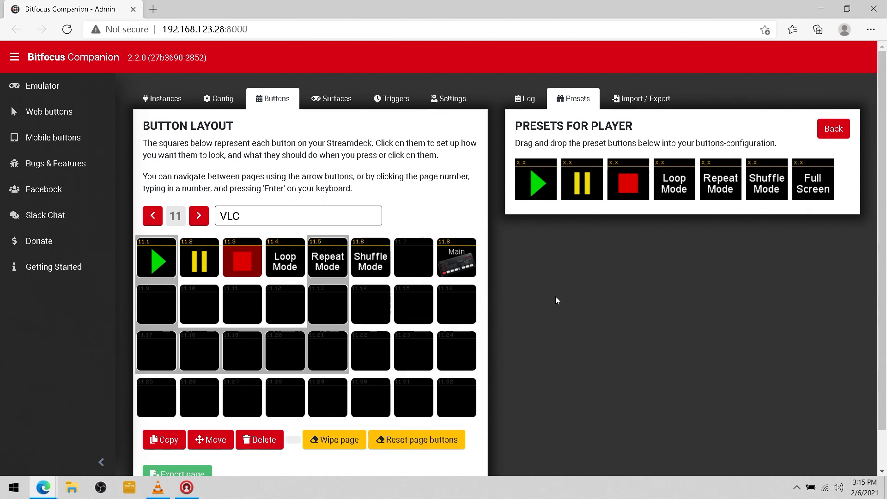
drag(817, 190, 421, 277)
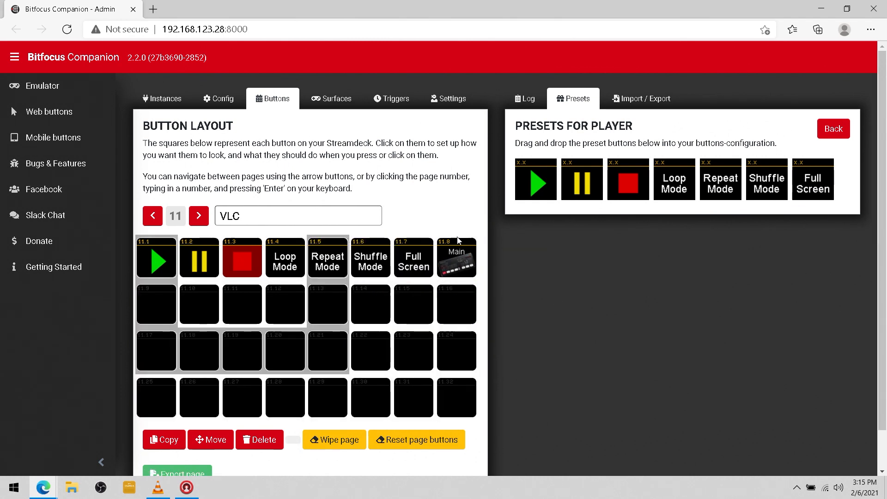
click(833, 129)
Put the five Play List clip presets (Tv, Video+Wall, Walk, Youtube, FadeInHold) on buttons 11.9–11.13, then open 11.13
click(648, 159)
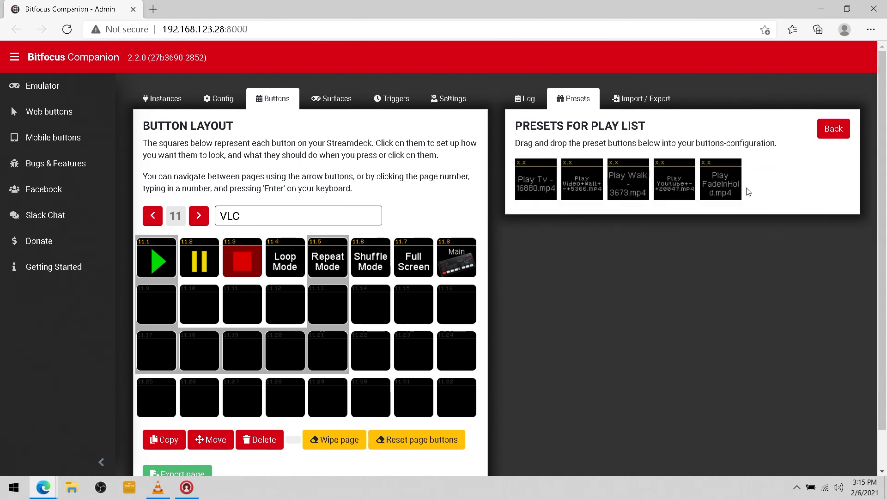
drag(540, 186, 155, 308)
drag(588, 196, 200, 305)
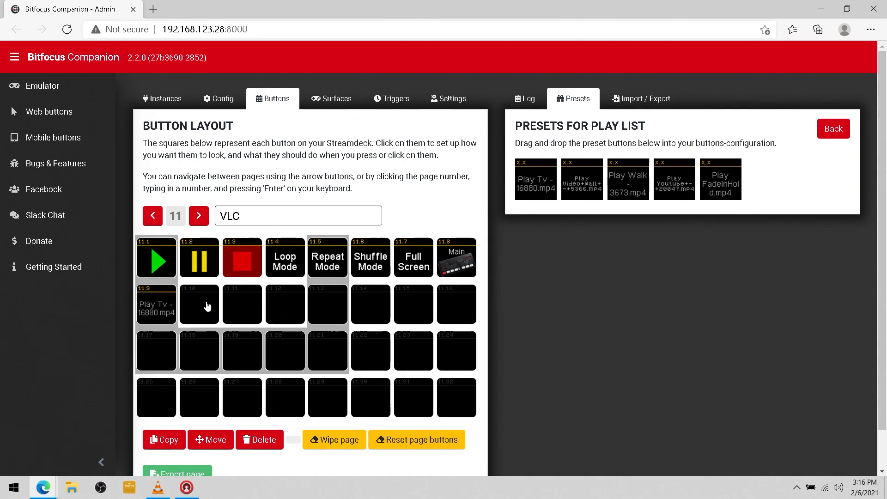
drag(625, 189, 243, 316)
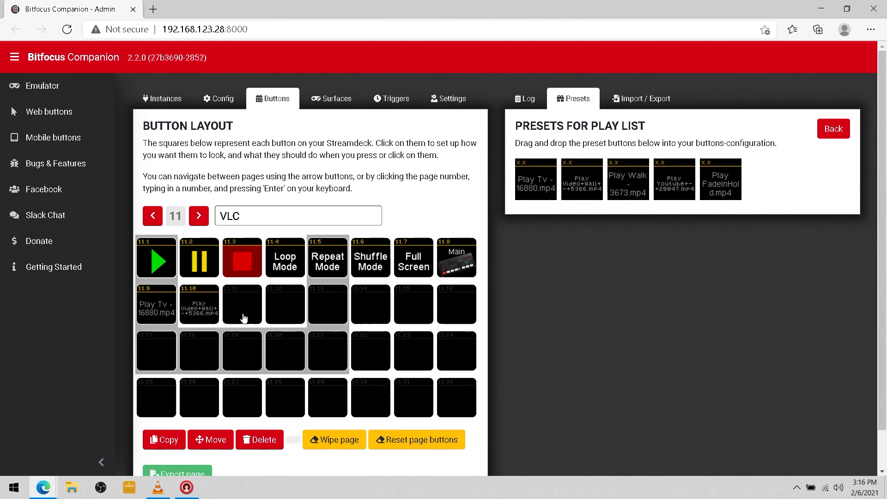
drag(677, 188, 334, 295)
drag(727, 185, 339, 314)
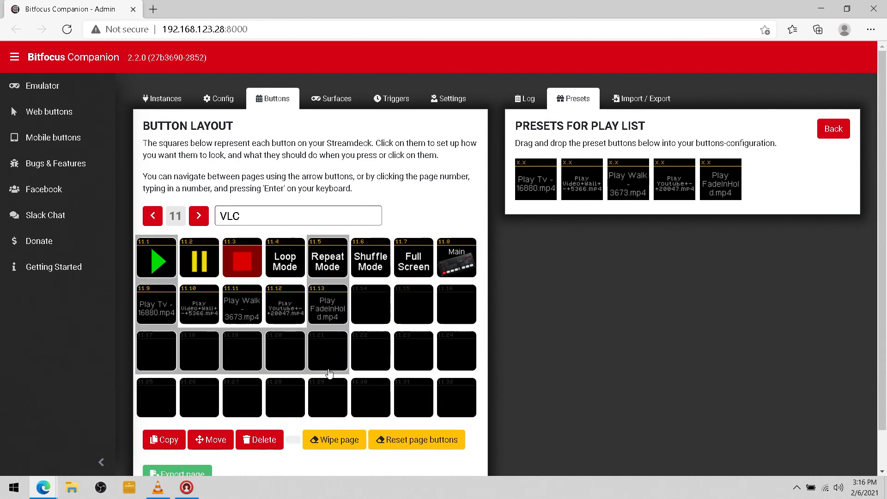
click(324, 309)
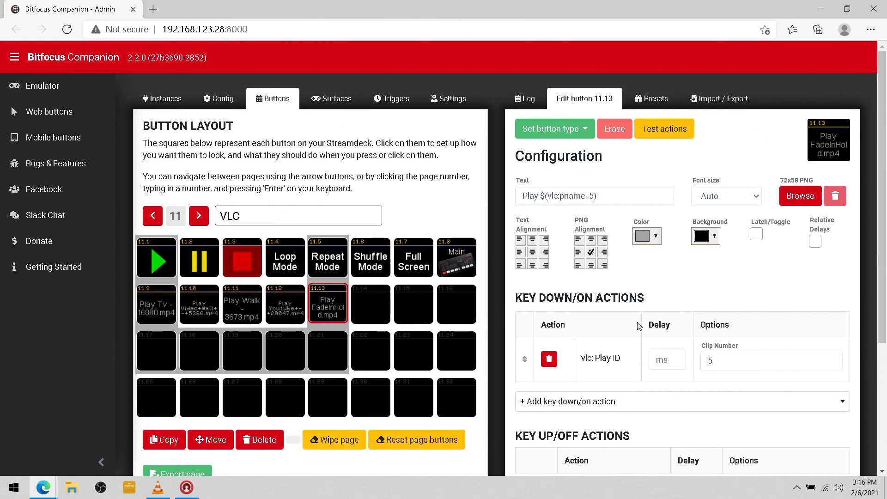
Copy button 11.13 to 11.14 and change its label to pname_6 and Clip Number to 6
scroll(693, 374, down, 3)
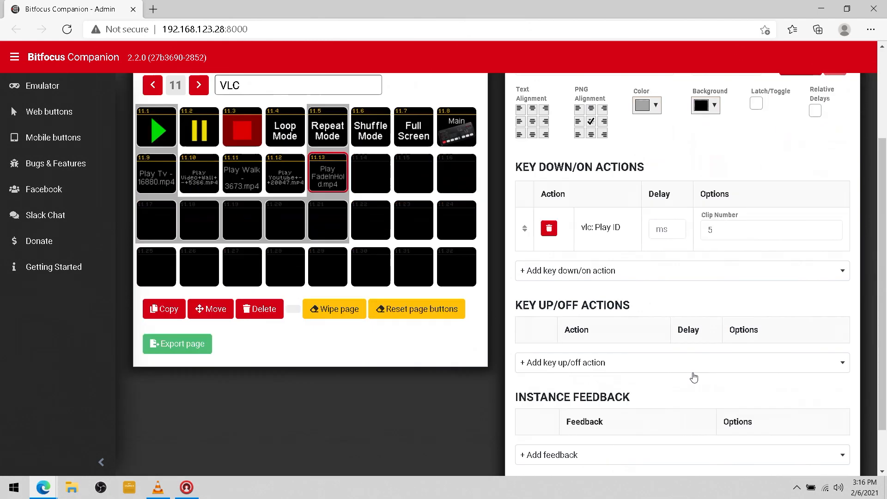
scroll(696, 383, up, 3)
scroll(698, 386, down, 1)
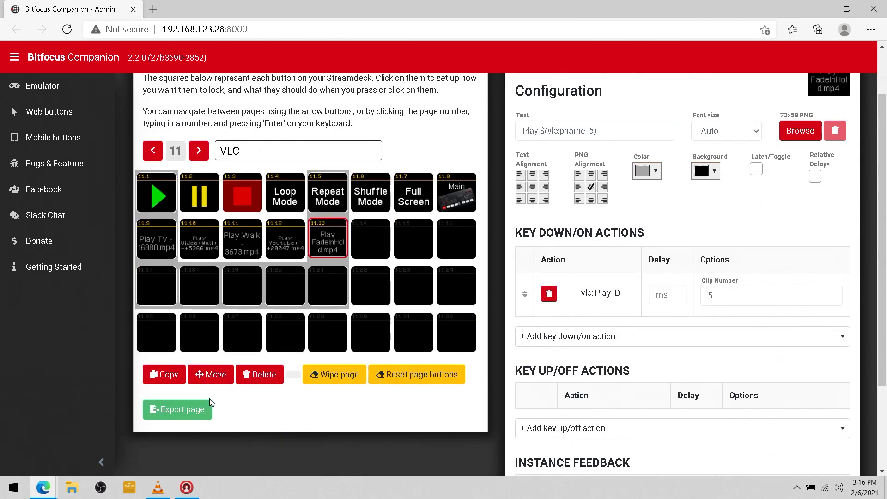
click(164, 375)
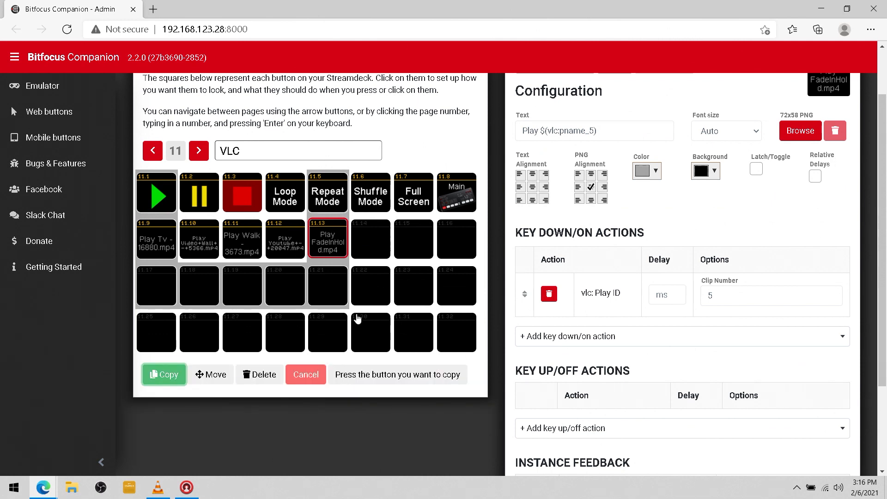
click(325, 238)
click(371, 239)
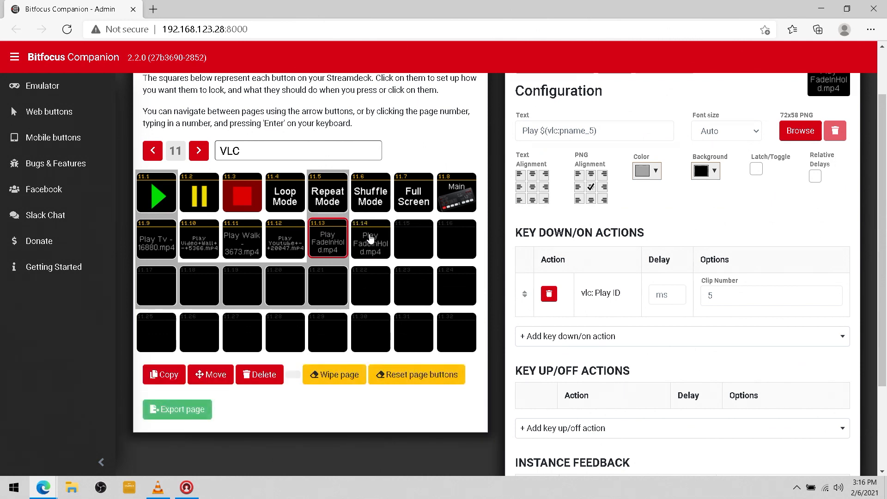
click(368, 241)
drag(595, 131, 589, 130)
text(6)
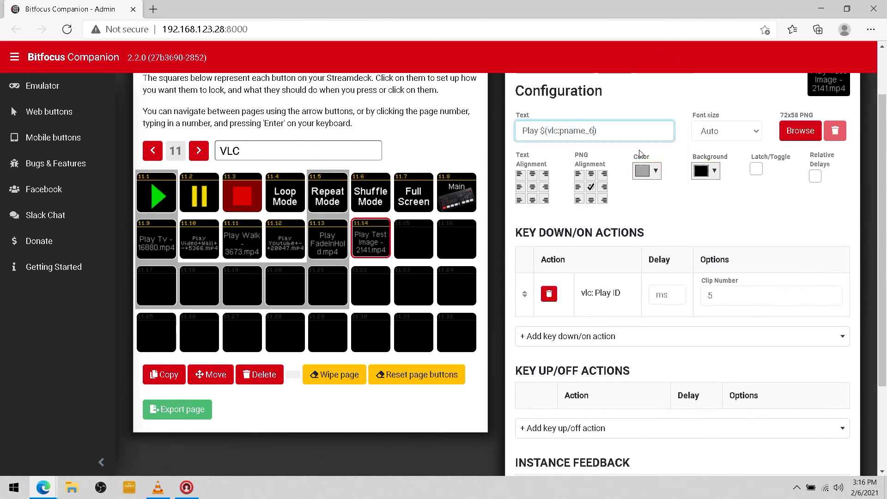
drag(713, 295, 690, 298)
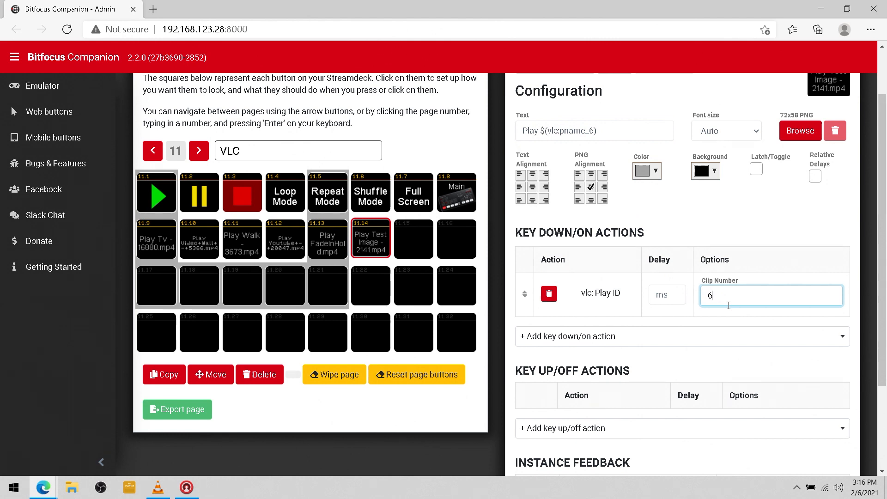
text(6)
Copy button 11.14 to 11.15 and change its label to pname_7 and Clip Number to 7
click(161, 375)
click(372, 248)
click(409, 245)
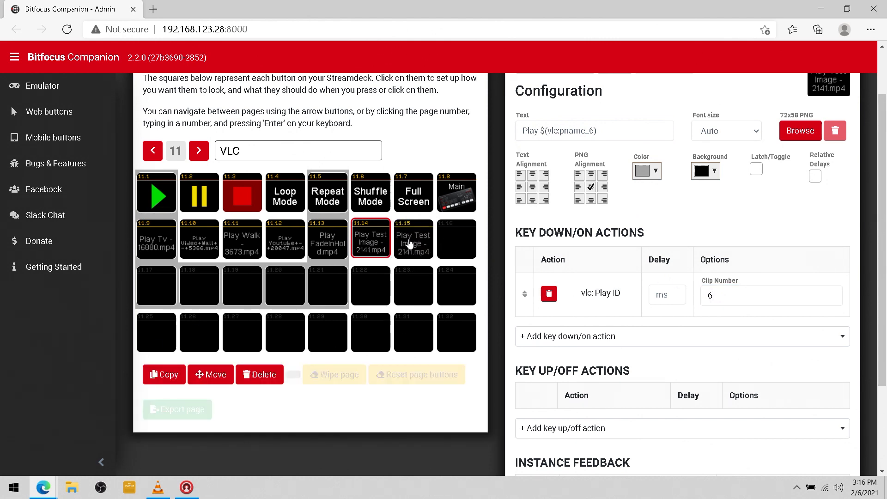
click(412, 241)
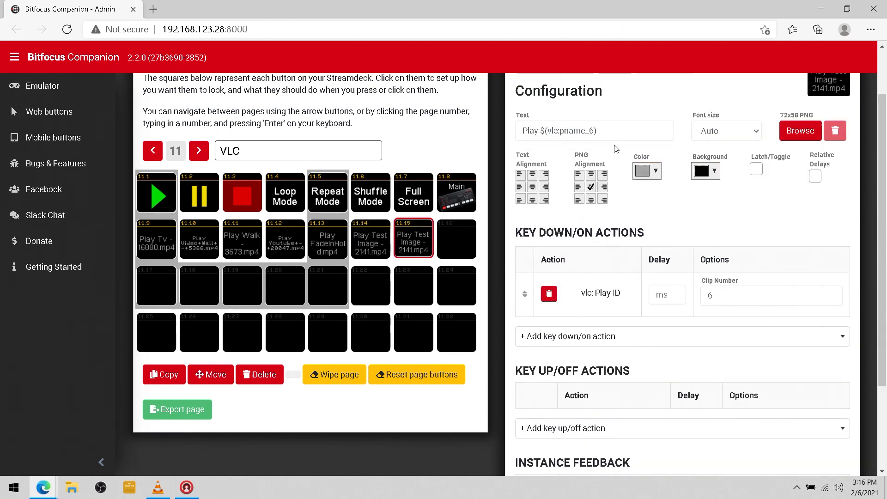
click(594, 132)
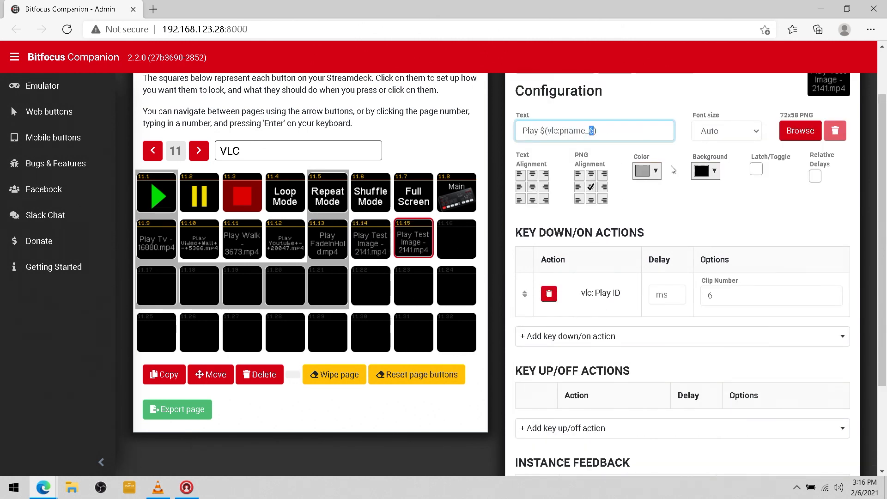
text(7)
double_click(719, 296)
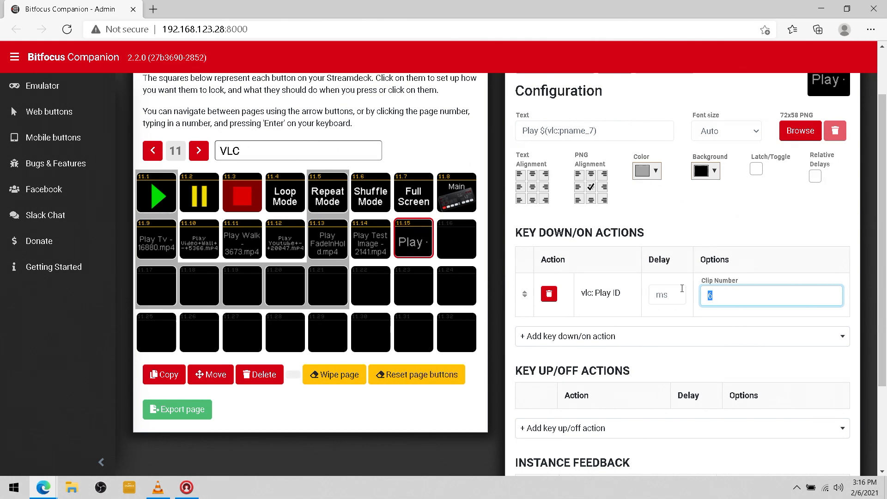
scroll(676, 292, down, 3)
scroll(675, 292, up, 4)
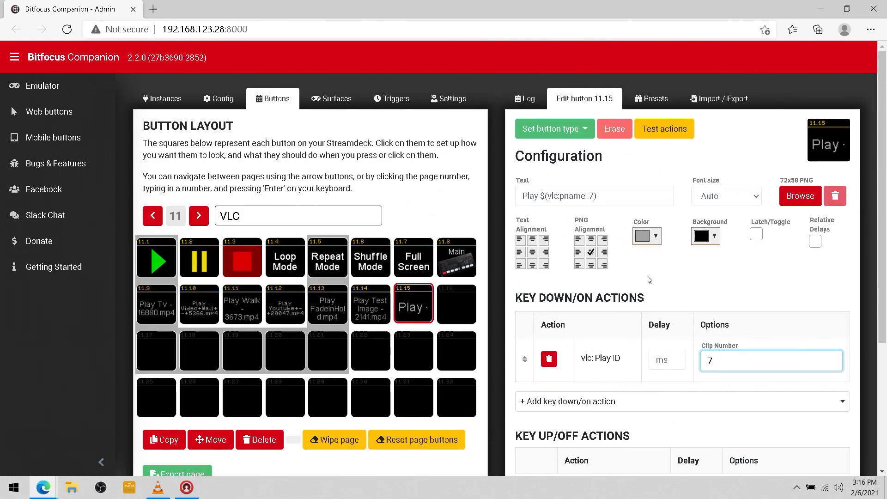
scroll(647, 278, down, 3)
key(Tab)
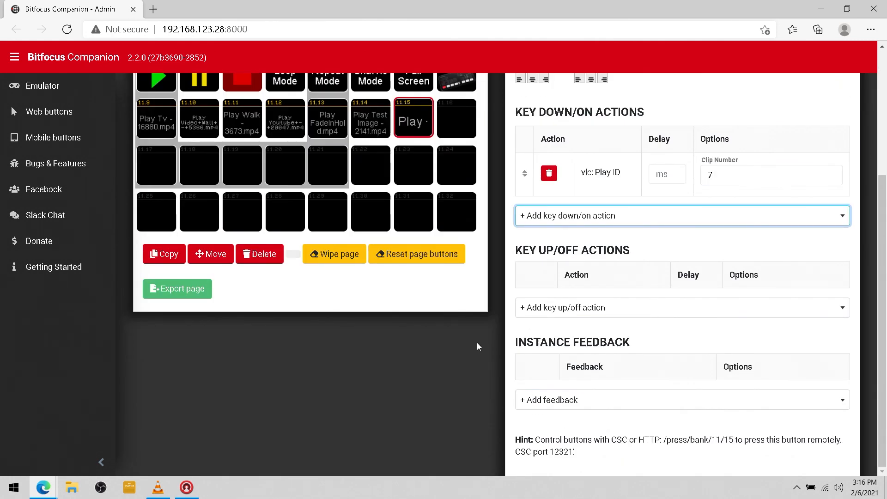
scroll(505, 347, up, 4)
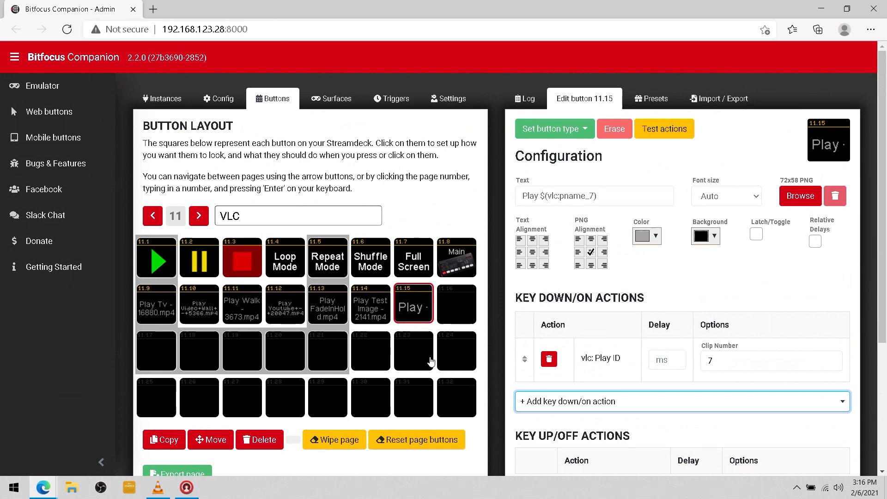
click(847, 10)
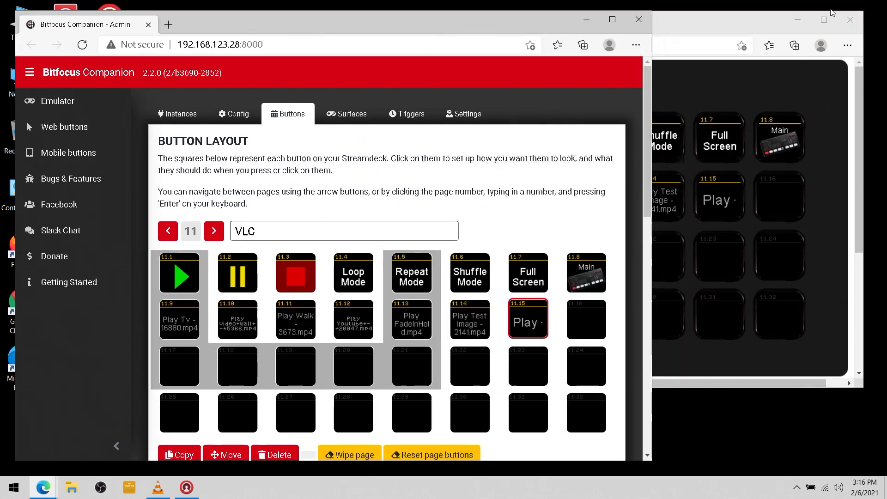
Bring the button emulator forward and press its Main button to start VLC playback
click(681, 26)
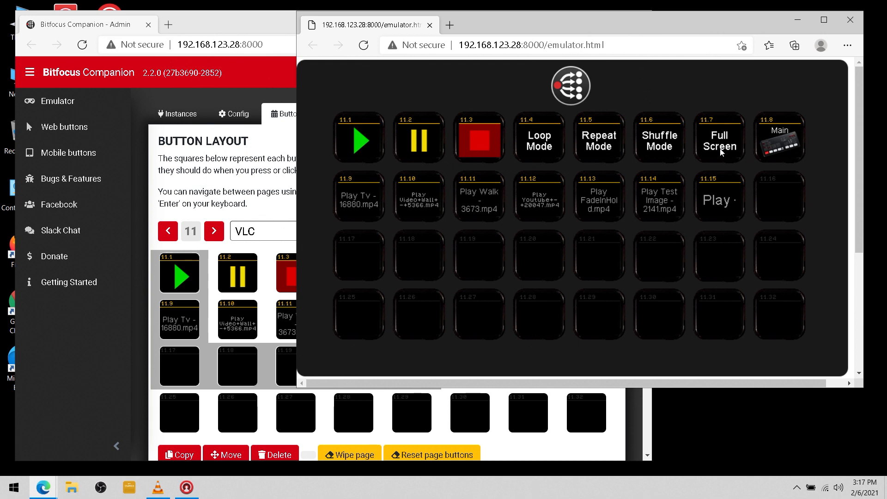
click(781, 128)
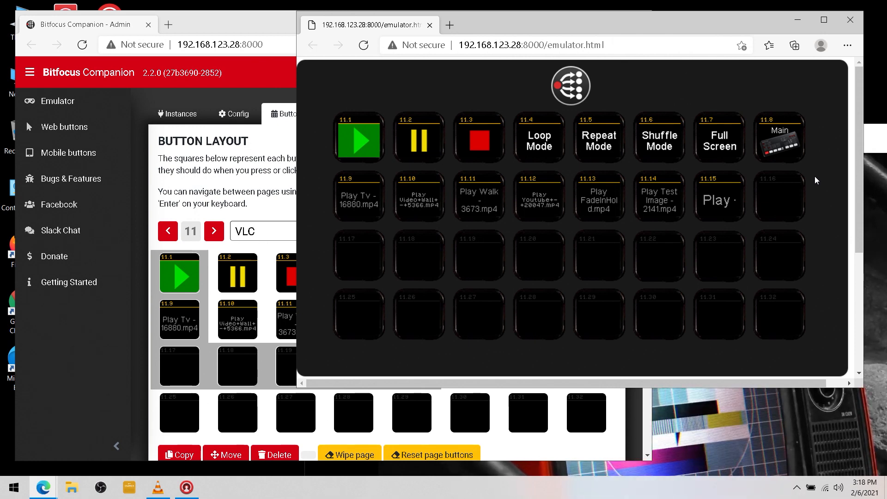
Move the VLC window, then skip to the next clip, pause it and go full screen
click(872, 133)
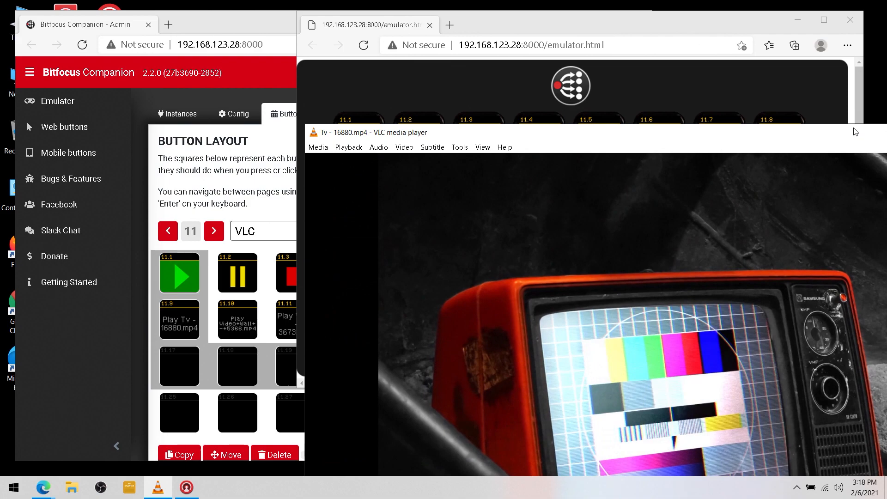
drag(856, 132, 572, 25)
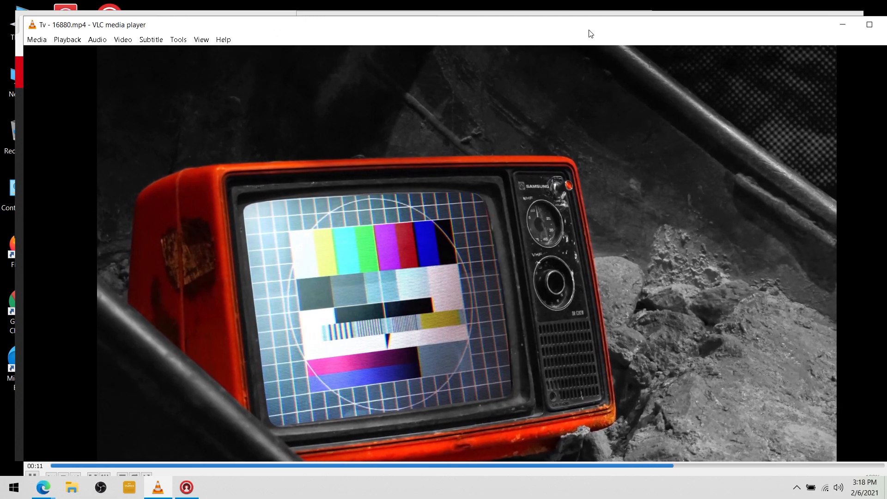
key(n)
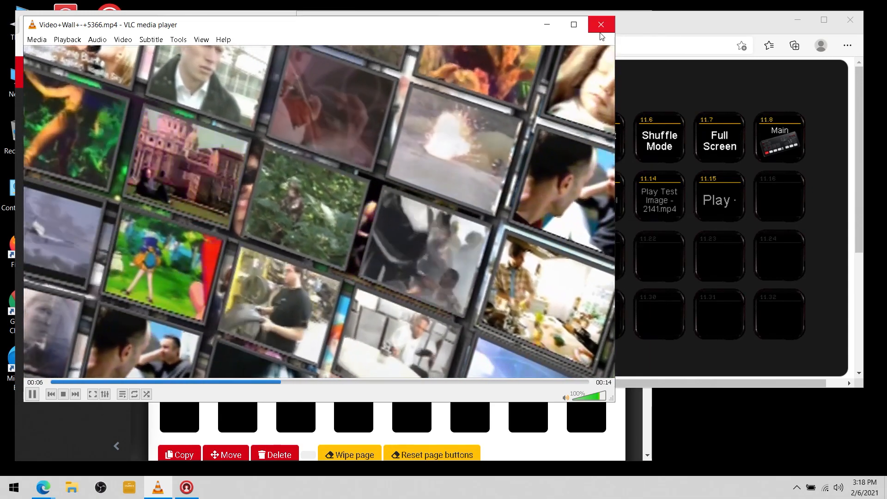
key(space)
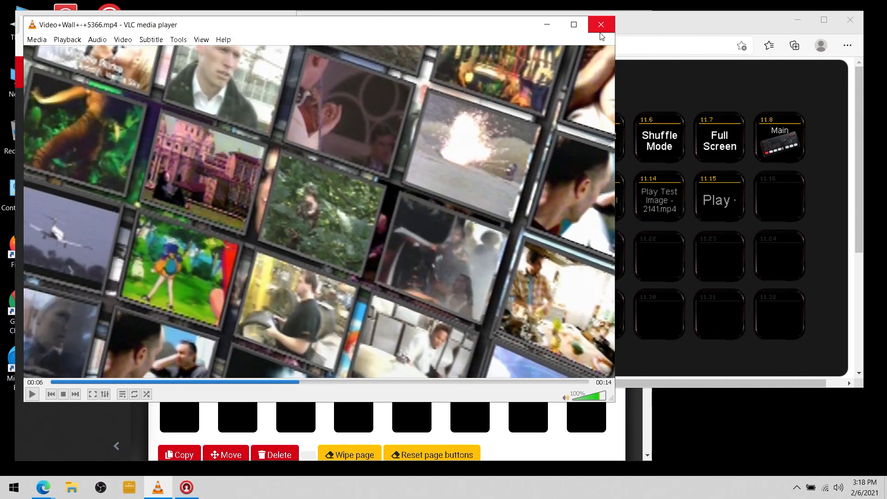
key(f)
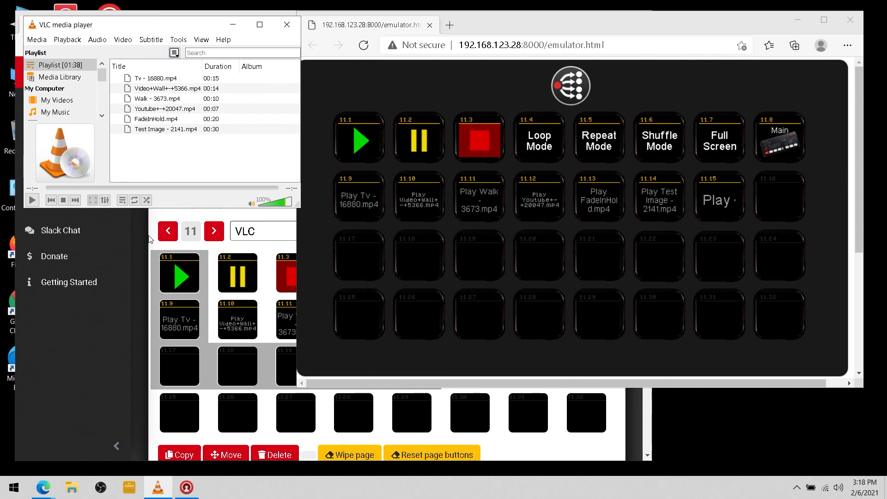
Maximize the Companion admin window and show the connections list
click(142, 249)
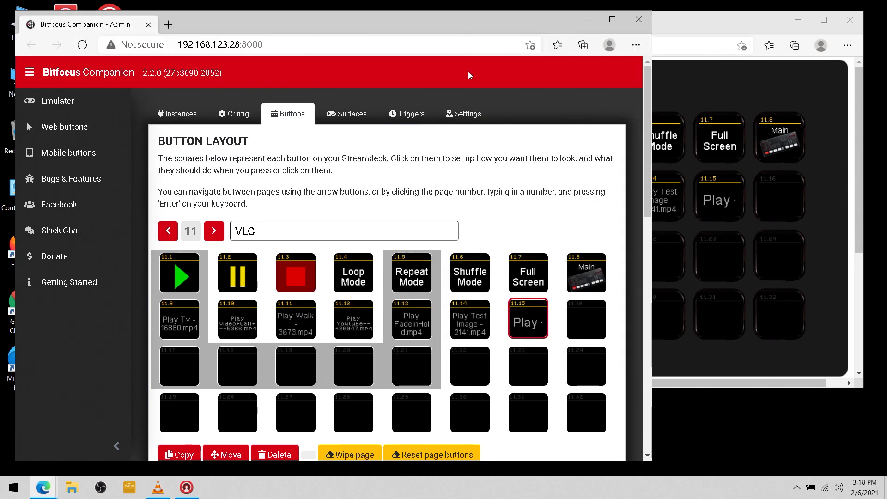
click(612, 19)
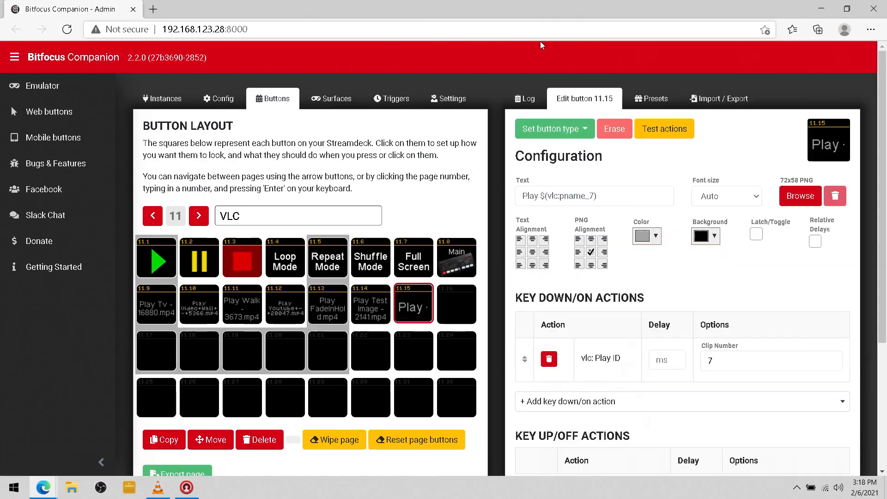
click(176, 106)
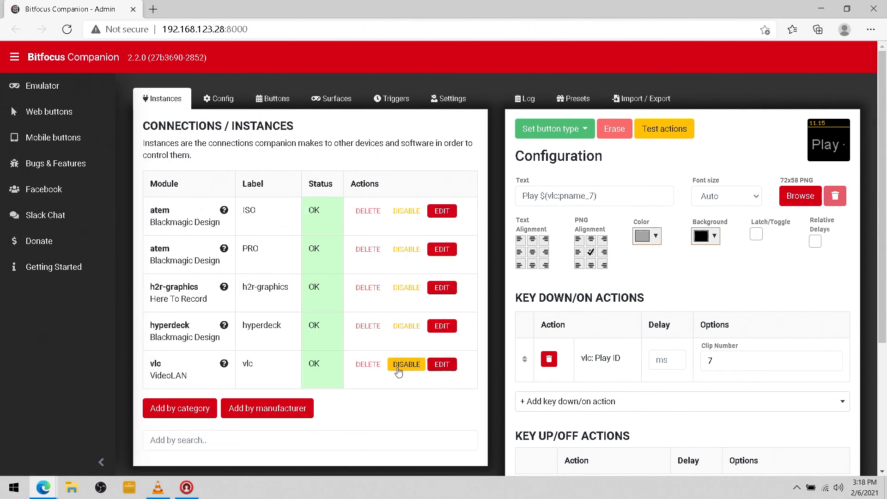
Open the vlc connection's variable list and copy the $(vlc:r_hhmmss) time-left variable
click(444, 369)
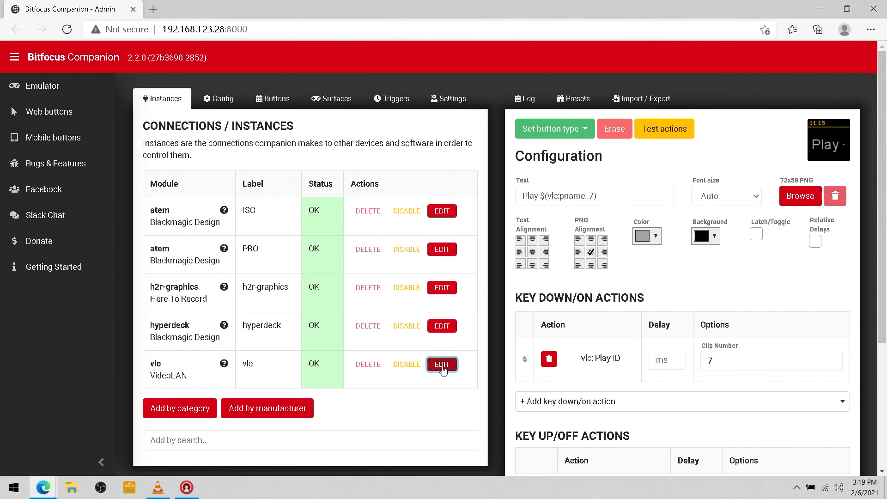
scroll(358, 331, down, 4)
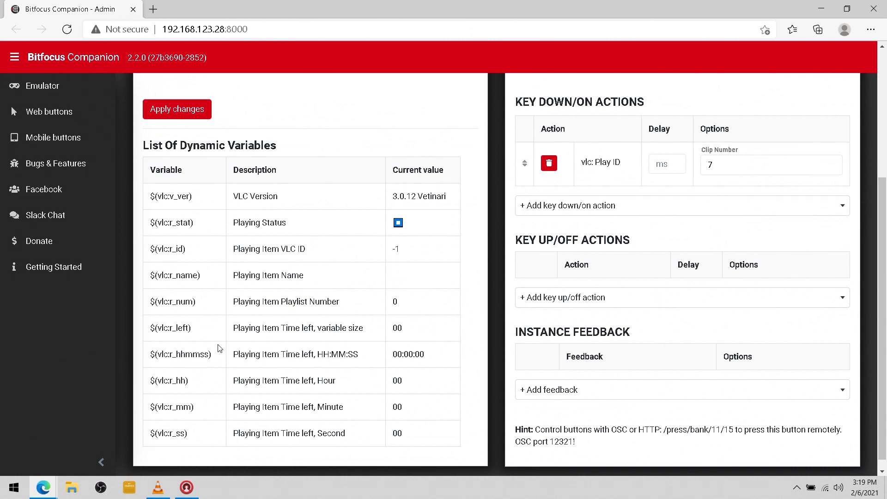
drag(210, 356, 156, 354)
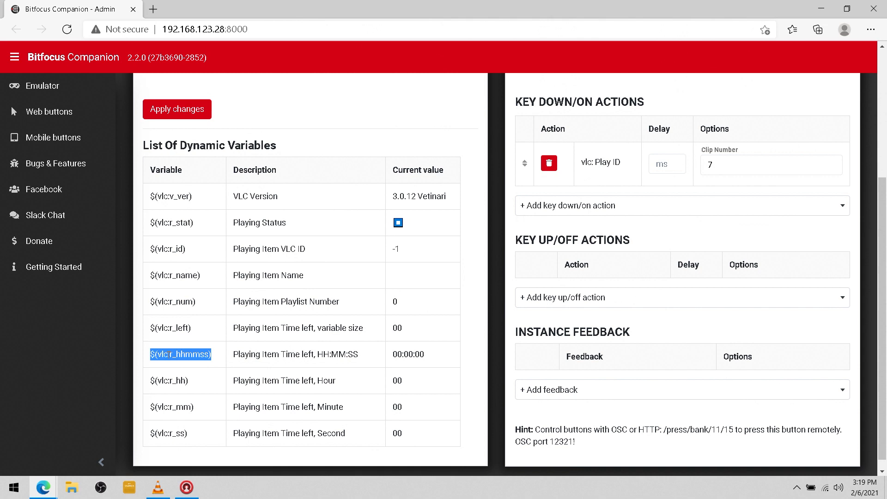
right_click(167, 354)
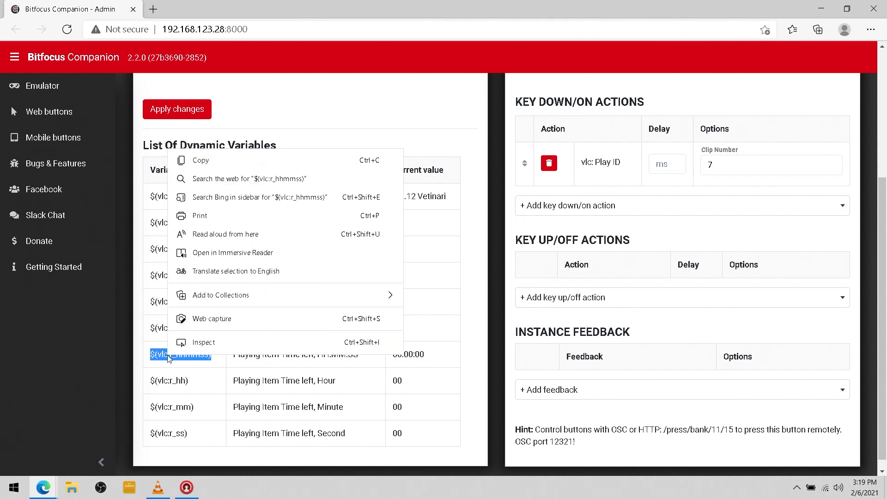
click(241, 164)
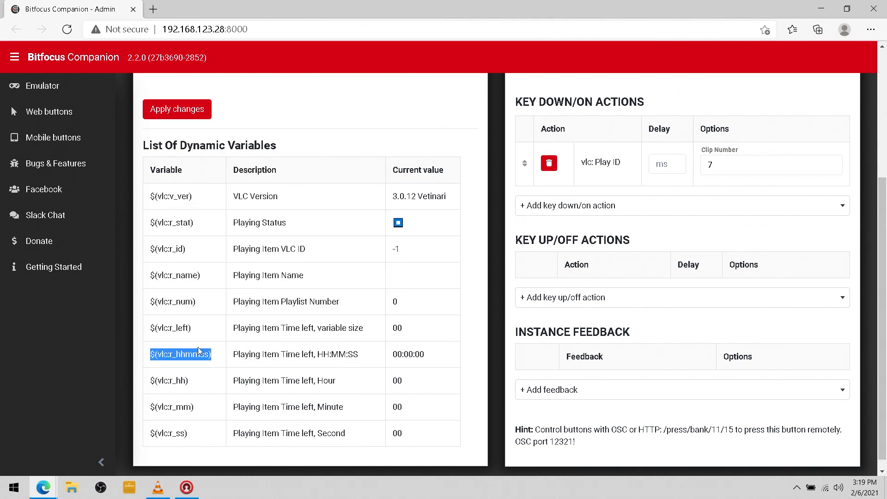
scroll(286, 241, up, 4)
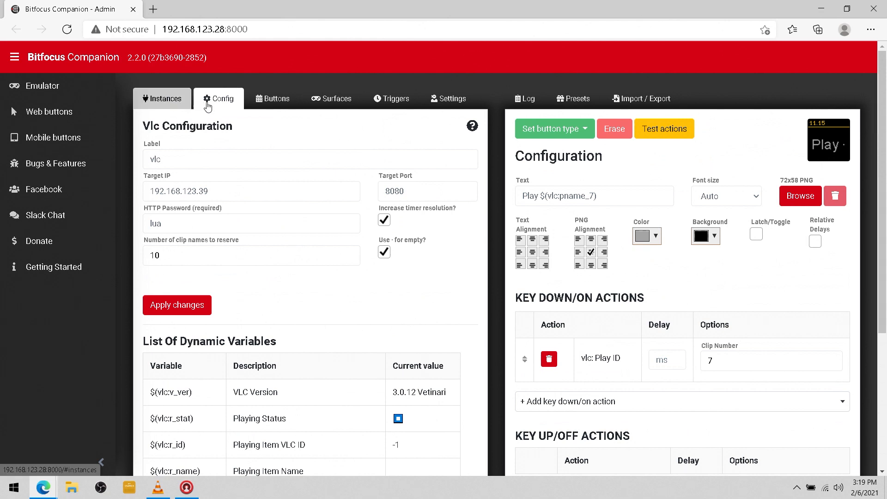
Make button 11.25 a regular button showing $(vlc:r_hhmmss) at 18pt, then select button 11.26
click(262, 102)
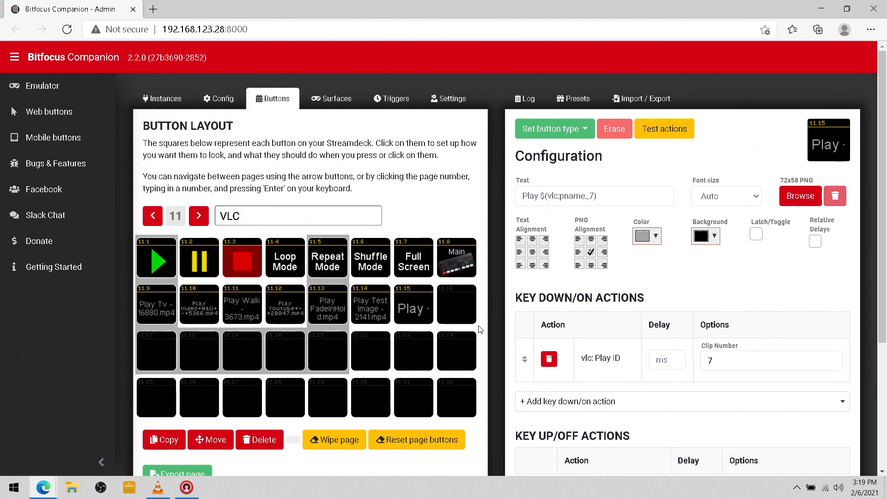
click(166, 408)
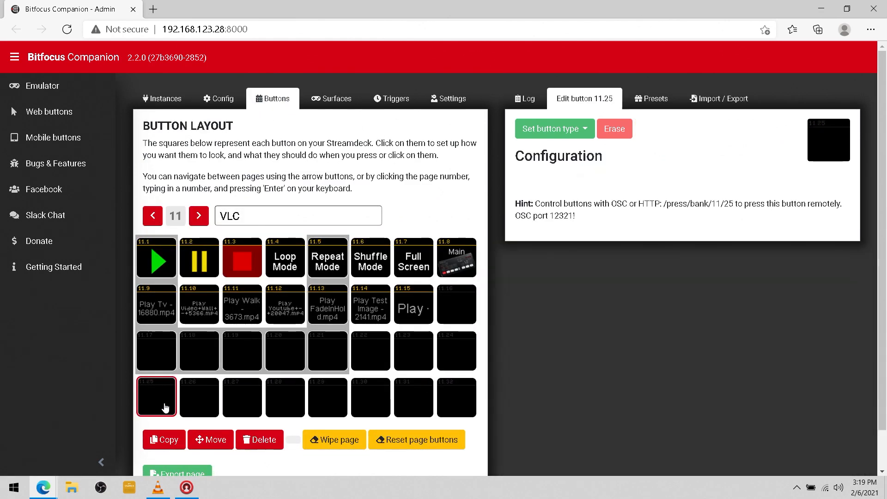
click(551, 129)
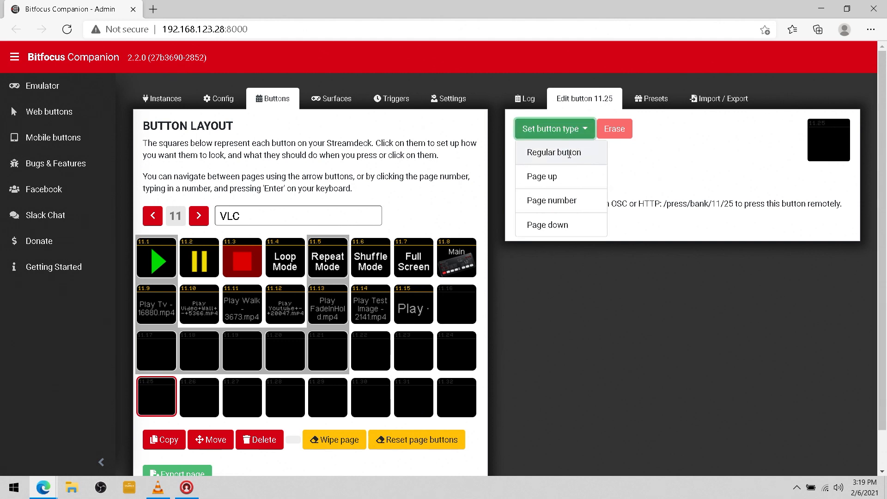
click(566, 151)
right_click(539, 196)
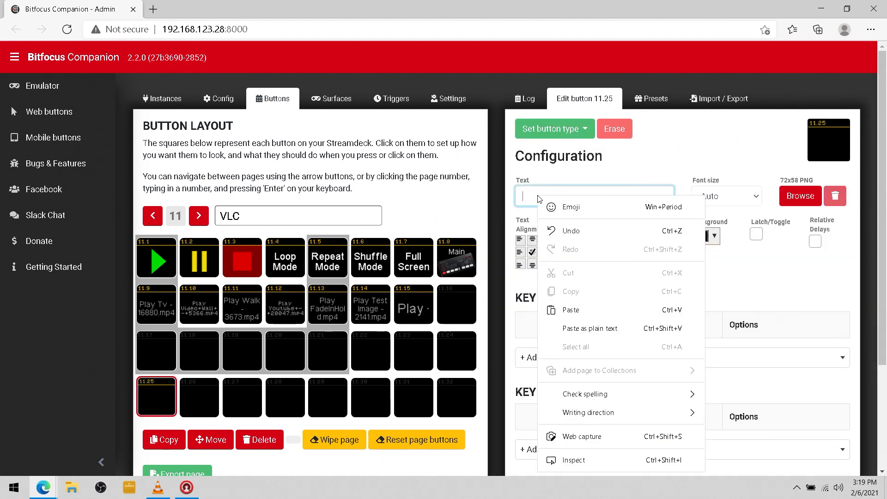
click(594, 309)
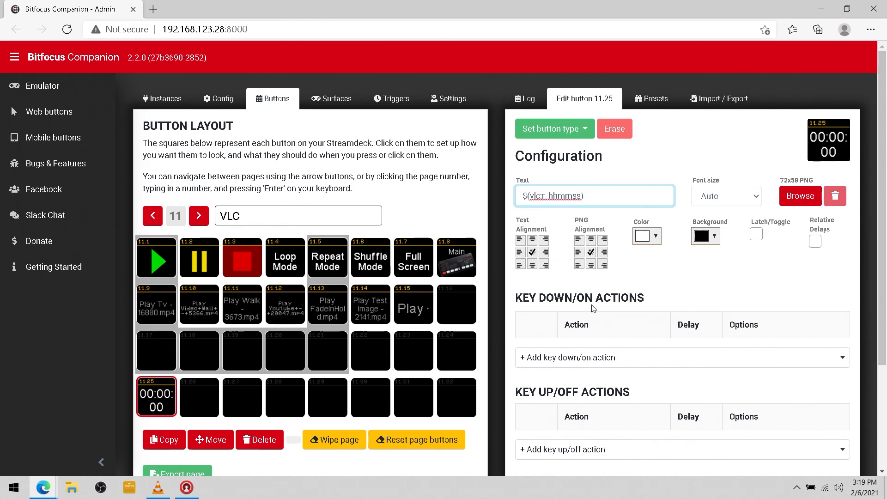
click(748, 203)
click(735, 236)
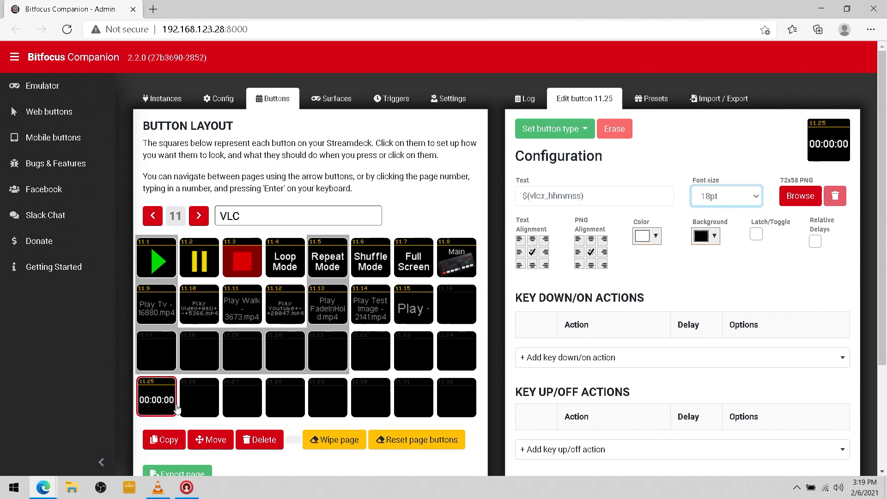
click(204, 410)
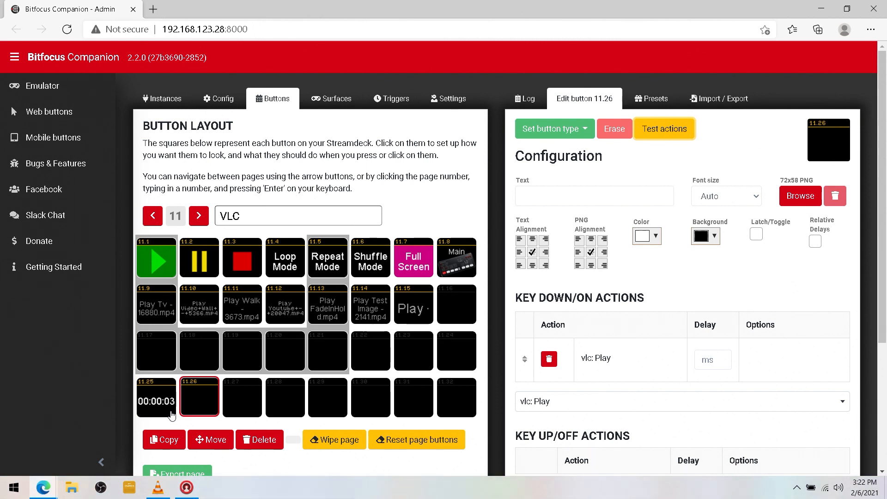
Watch the full-screen VLC clip, then take VLC out of full screen
click(159, 495)
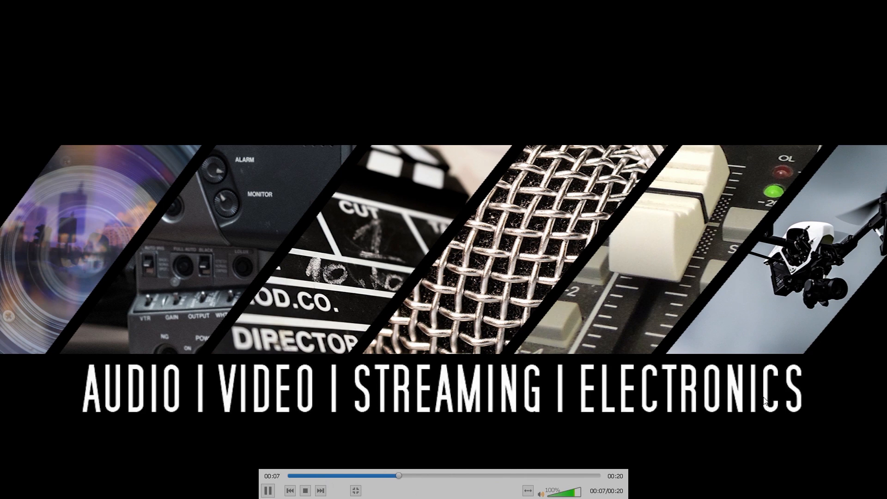
key(Escape)
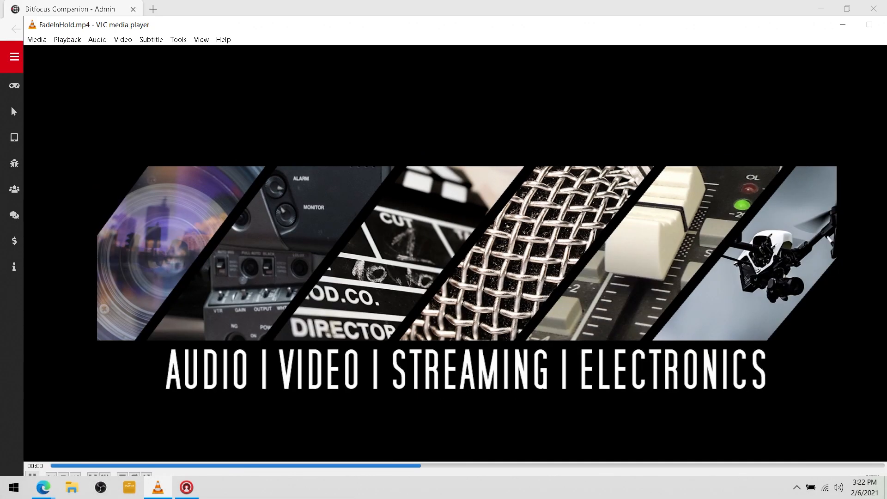
Stop the clip, turn off 'Show media title on video start' in VLC's Subtitles / OSD preferences, then close VLC
key(s)
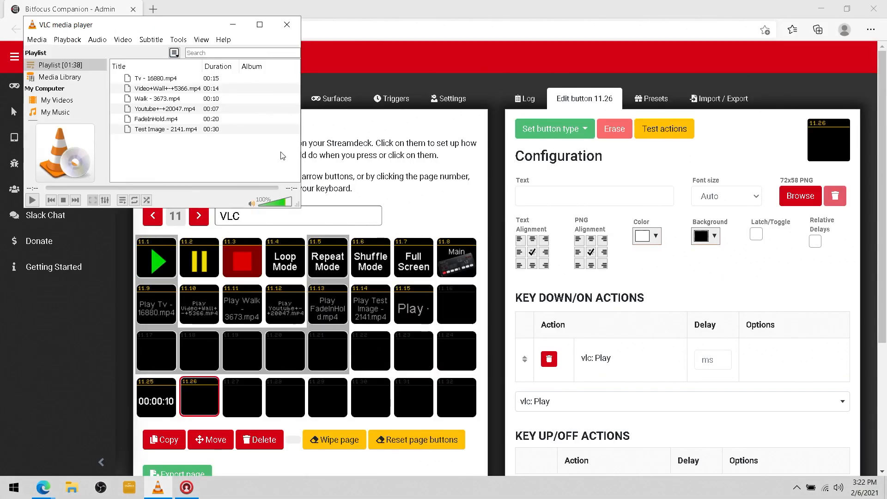
click(178, 40)
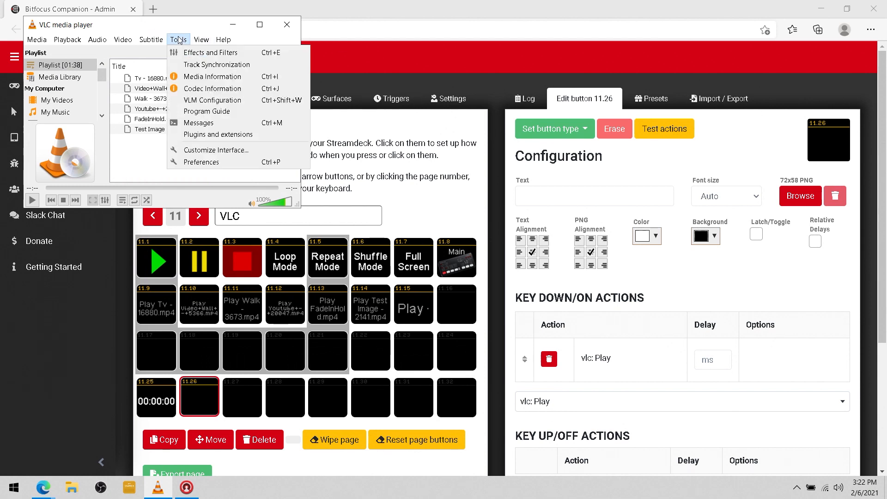
click(233, 168)
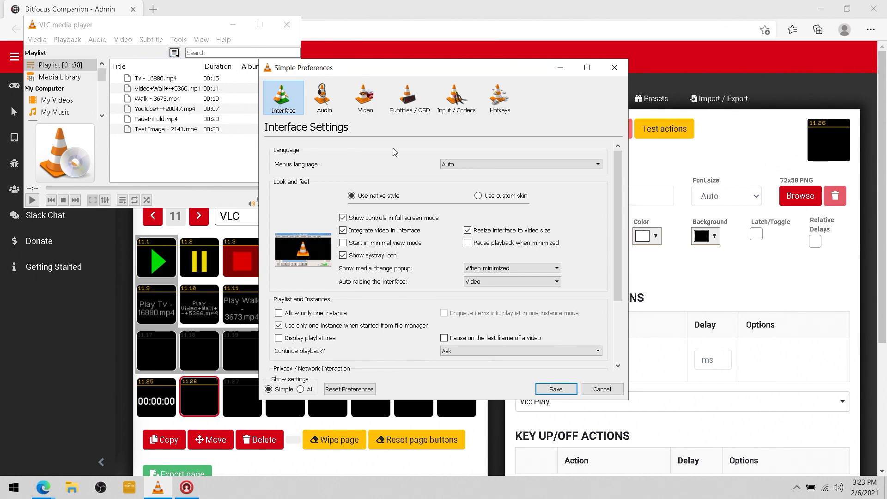
click(400, 108)
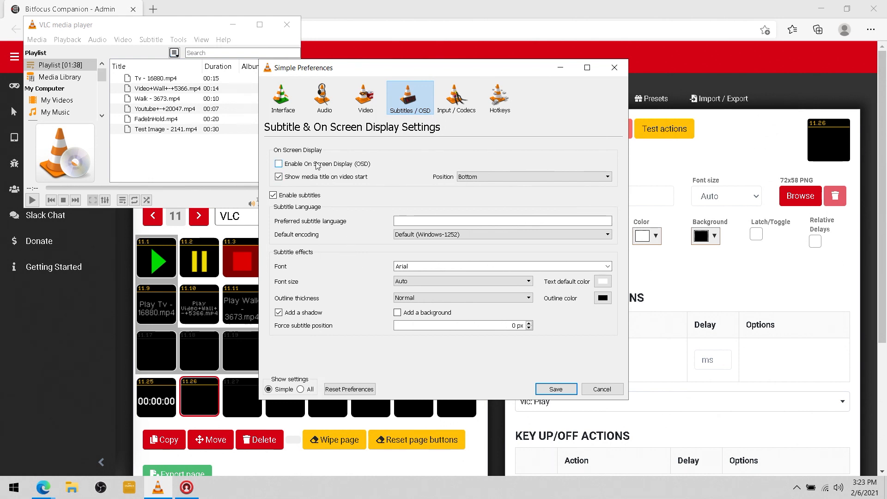
click(317, 179)
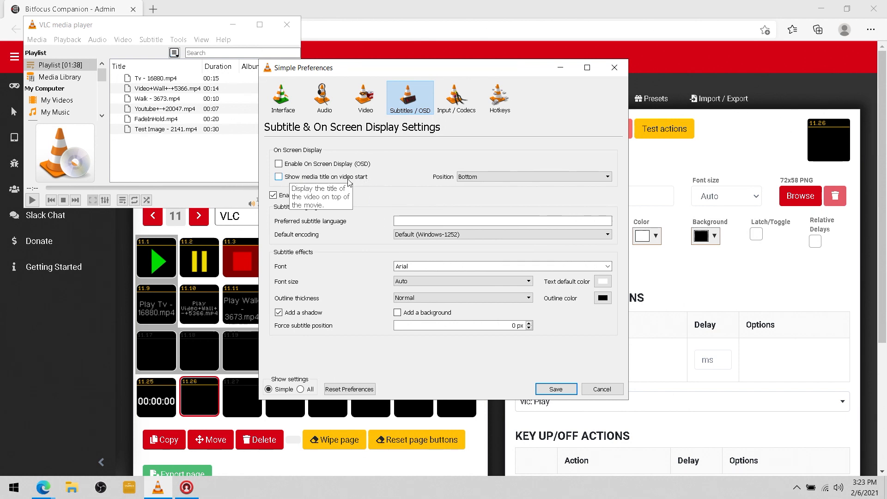
click(550, 391)
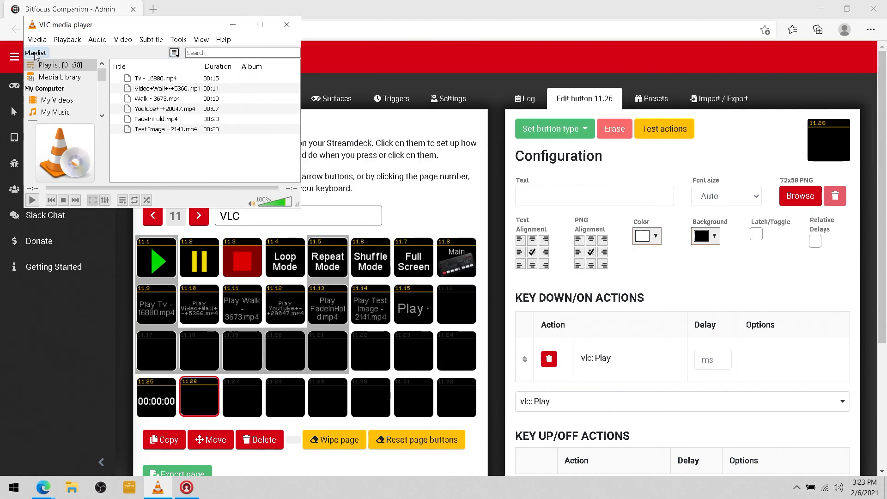
click(287, 24)
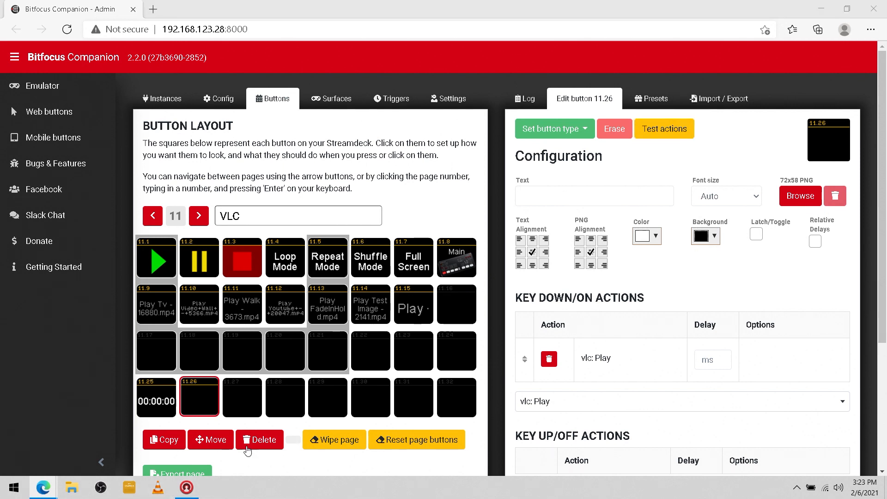
click(824, 9)
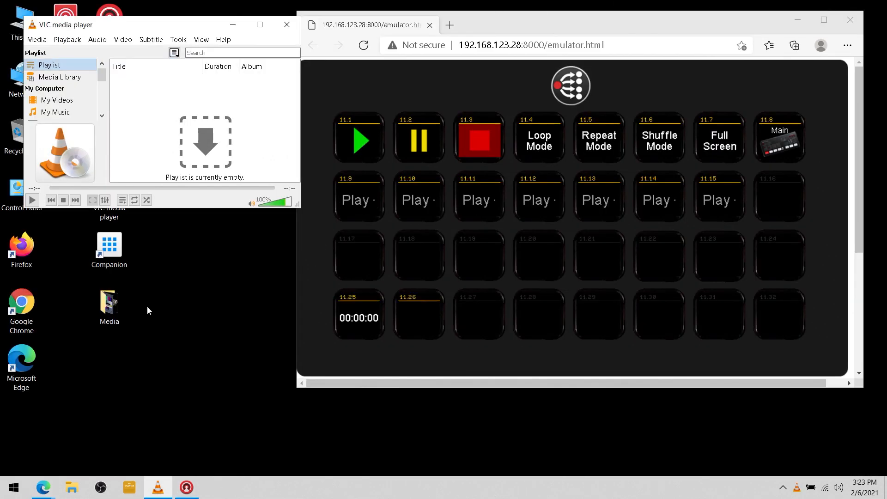
Drag the six Media folder videos into VLC's playlist and trigger FadeInHold.mp4 from the emulator
double_click(109, 302)
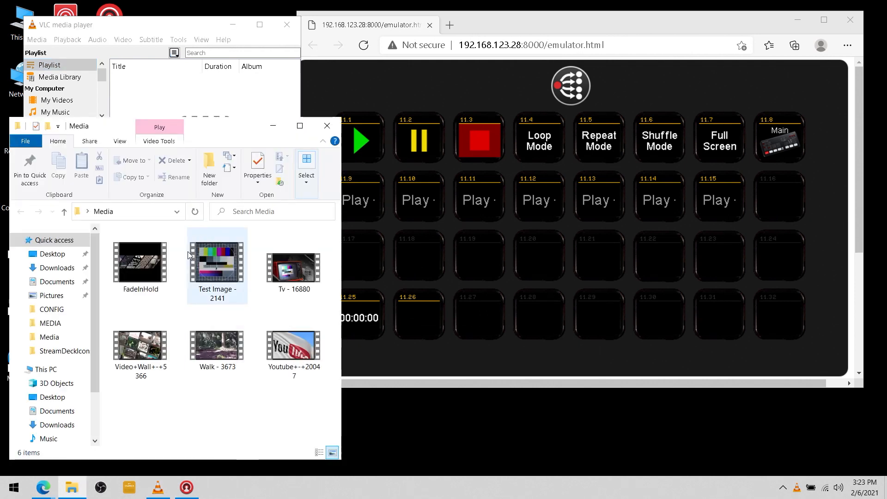
drag(125, 400, 254, 275)
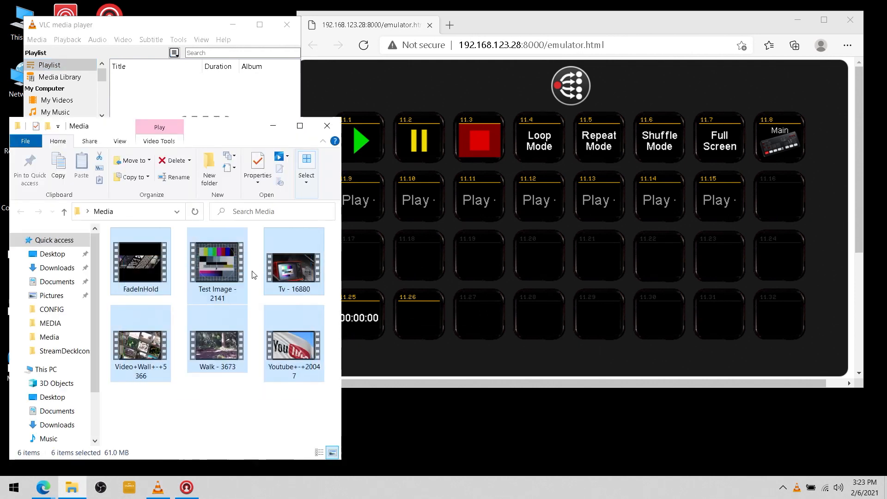
drag(151, 268, 145, 106)
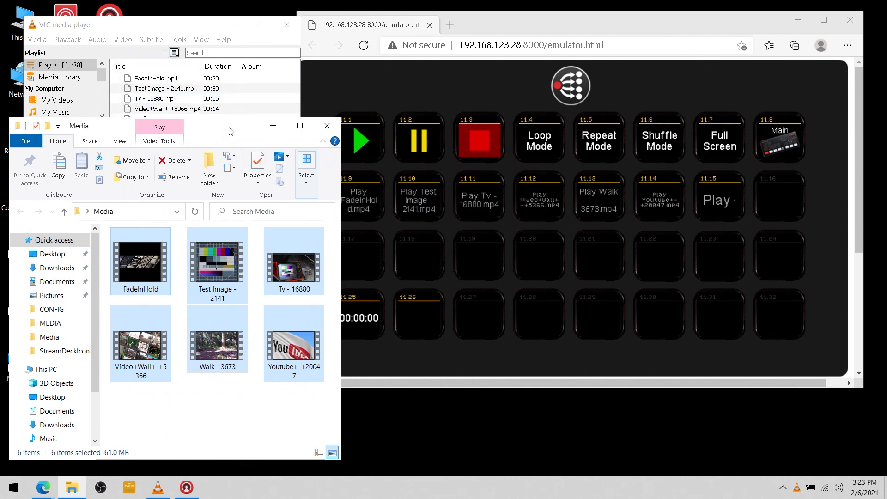
drag(230, 125, 199, 208)
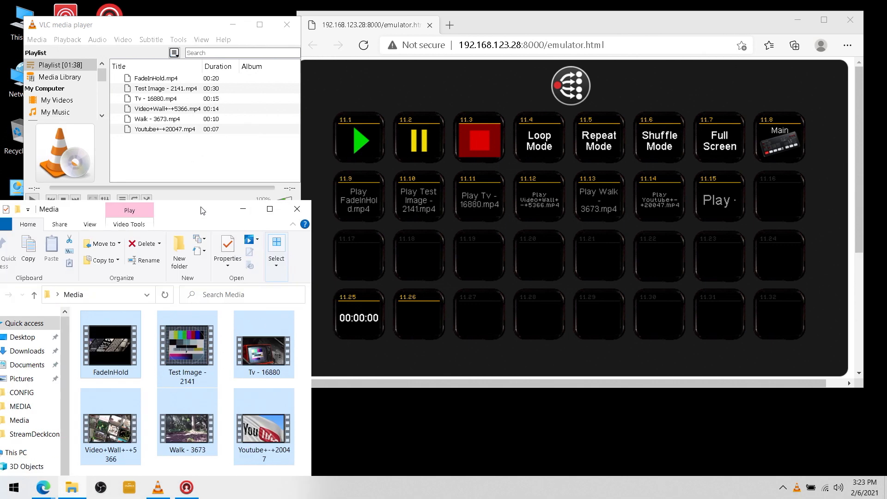
click(169, 31)
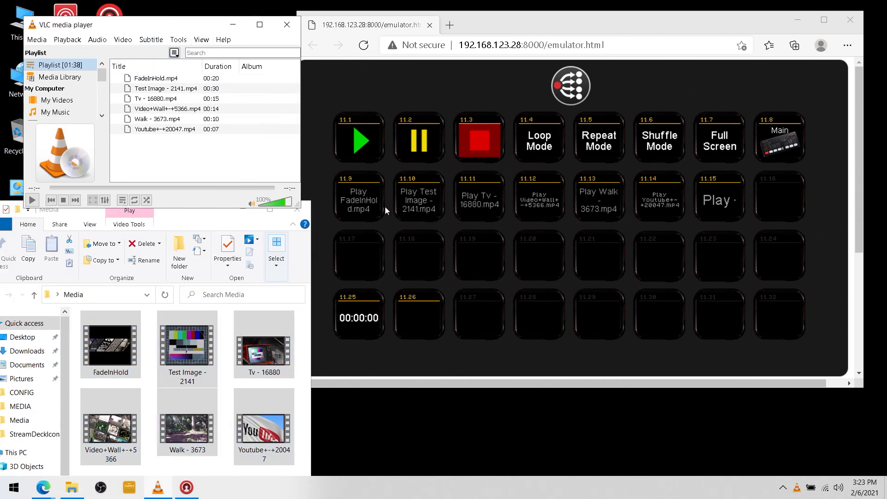
click(357, 202)
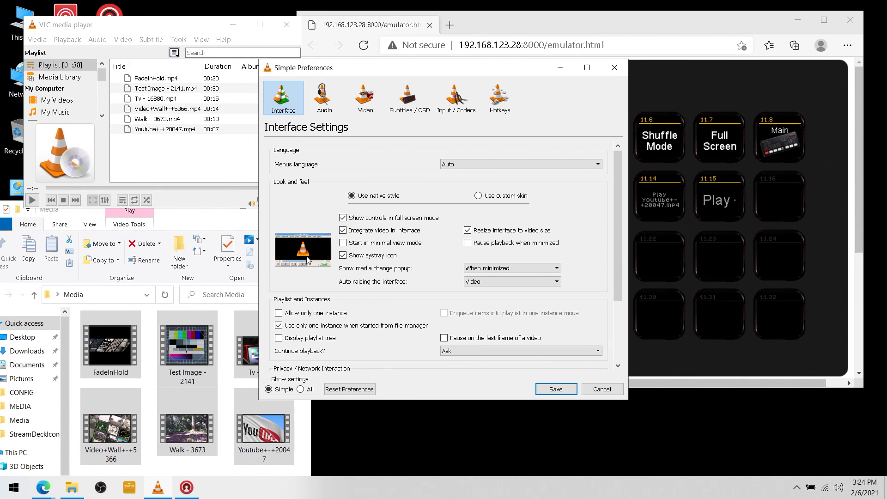
Turn off embedded video and full-screen controls, enable fullscreen video, and save
click(342, 231)
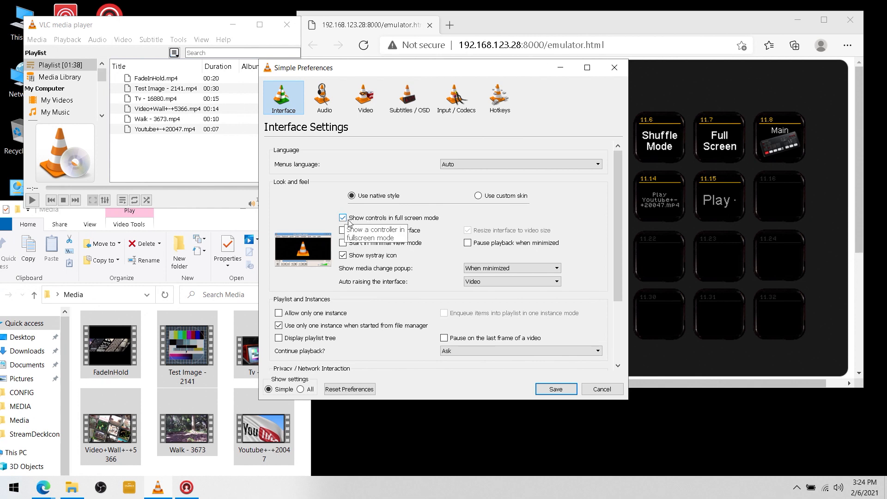
click(343, 218)
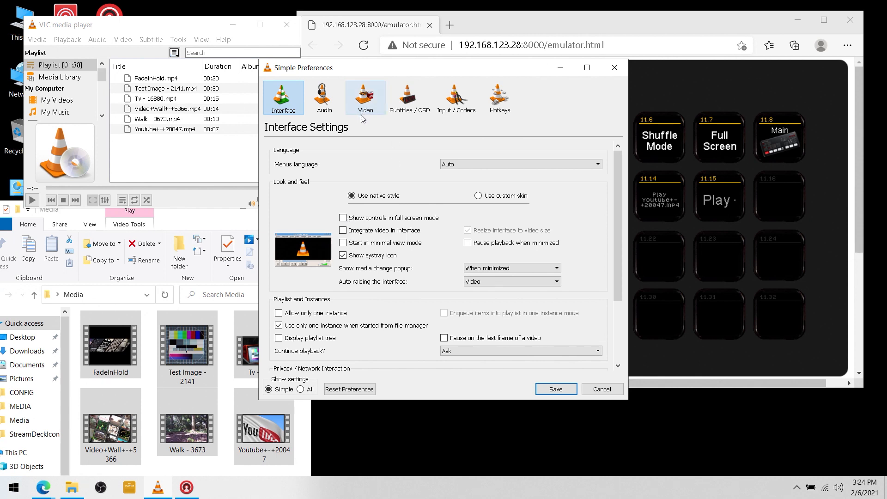
click(369, 104)
click(294, 180)
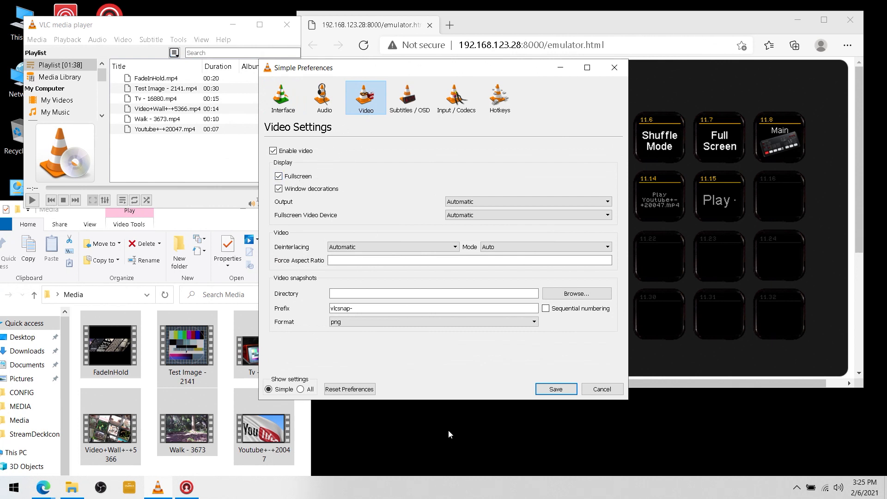
click(556, 392)
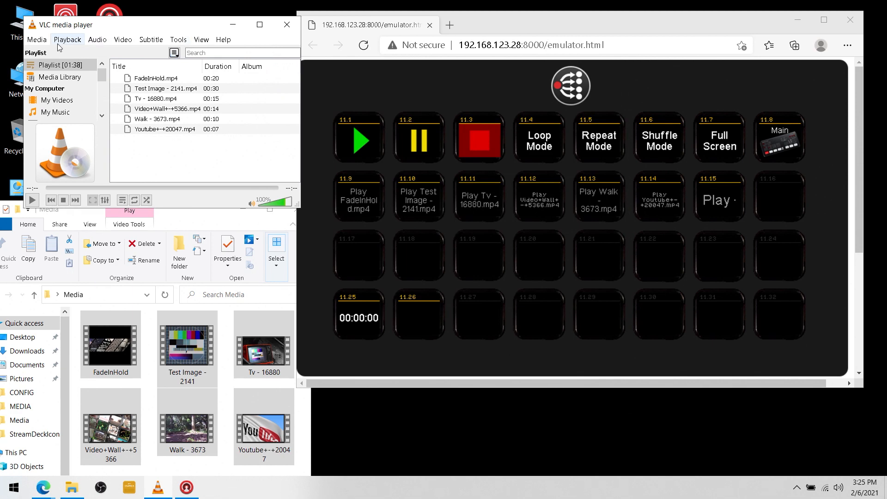
Reopen VLC preferences with Show settings set to All
click(179, 40)
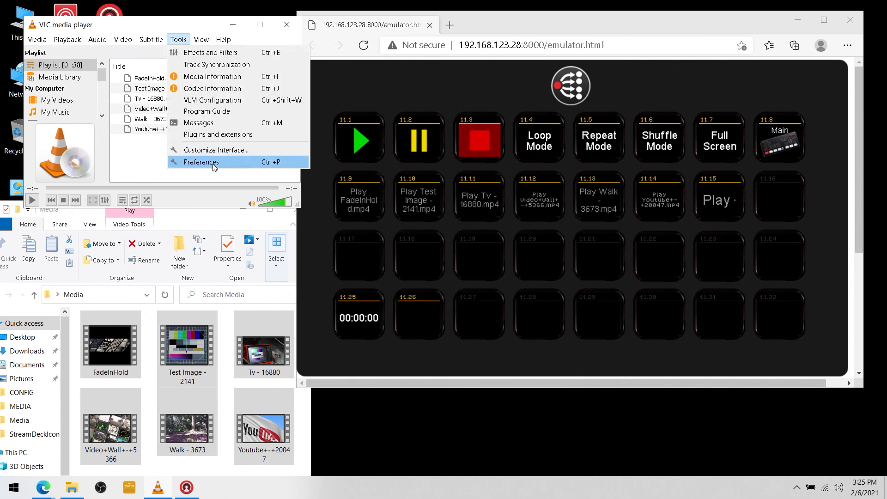
click(214, 164)
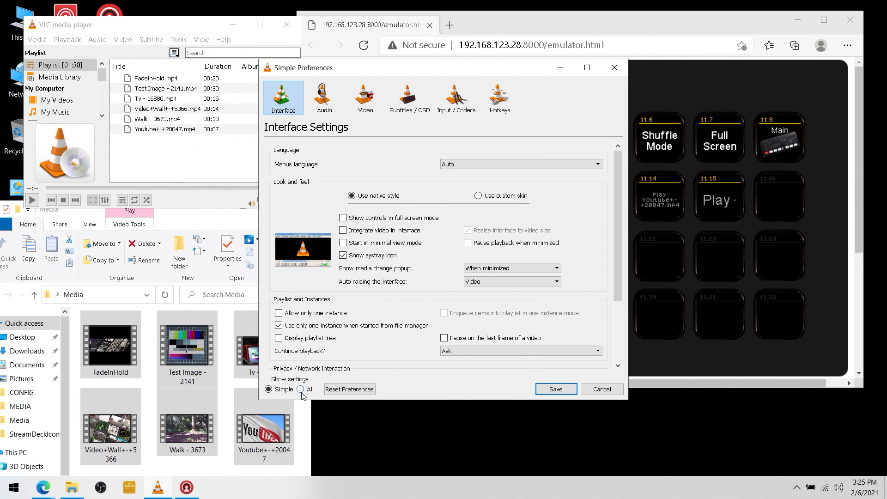
click(301, 390)
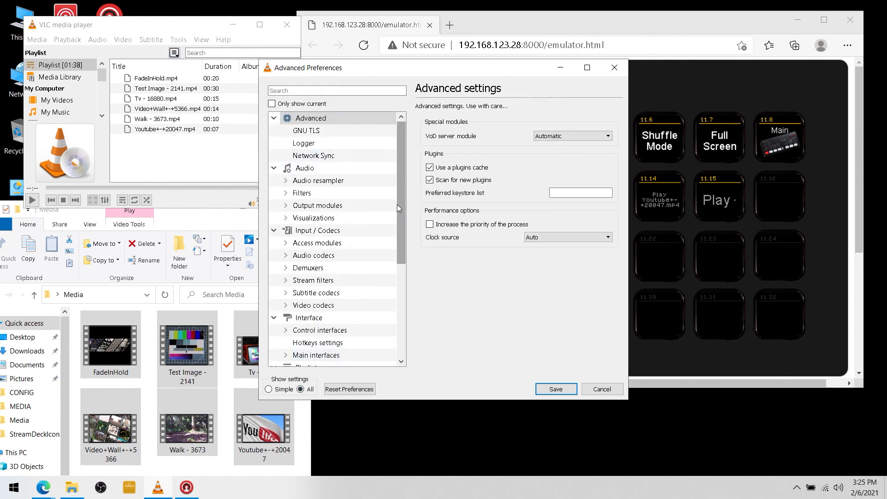
Enable the playlist's 'Play and pause' option in Advanced Preferences and save
drag(400, 212, 402, 267)
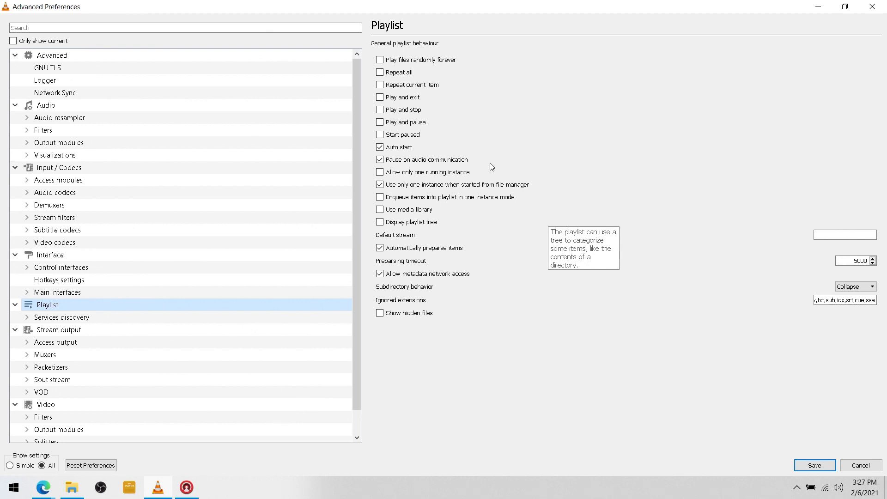
click(380, 122)
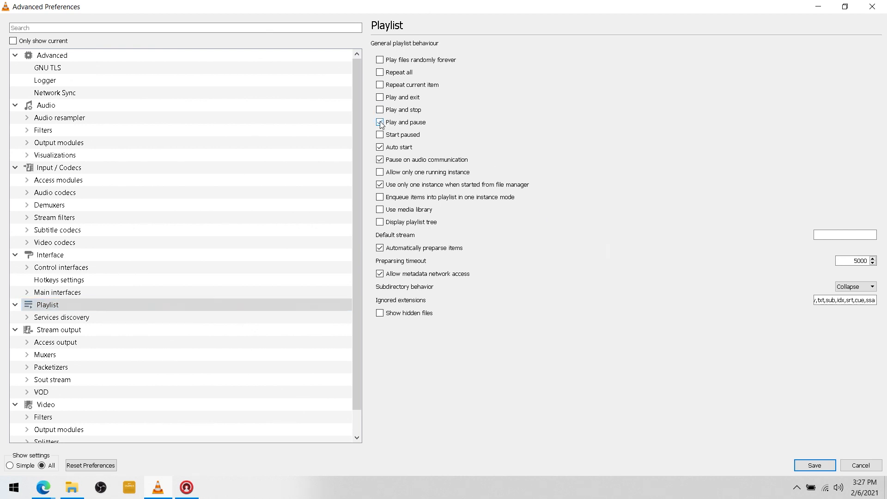
click(820, 468)
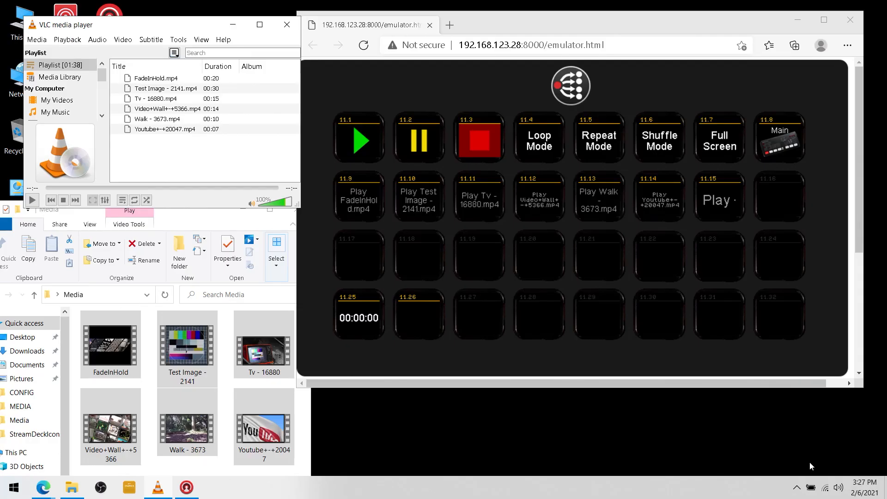
Restart VLC and drag the six videos from Explorer into the playlist
click(287, 24)
click(158, 489)
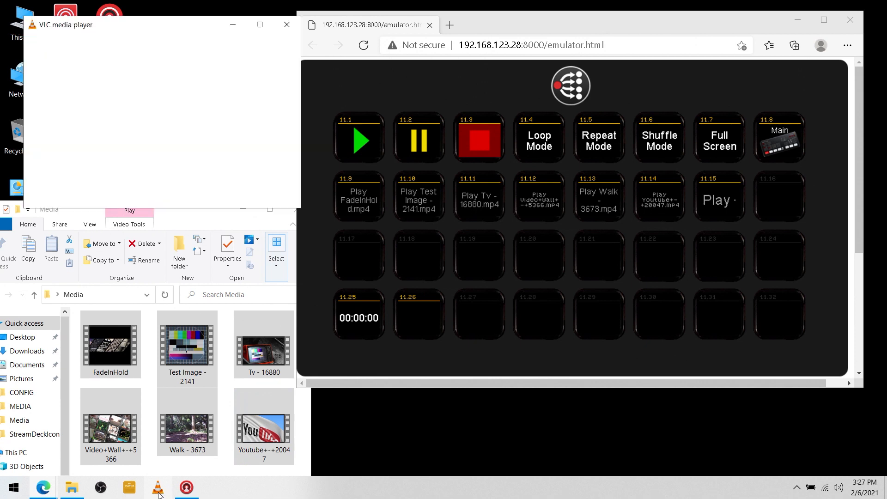
drag(118, 411, 182, 162)
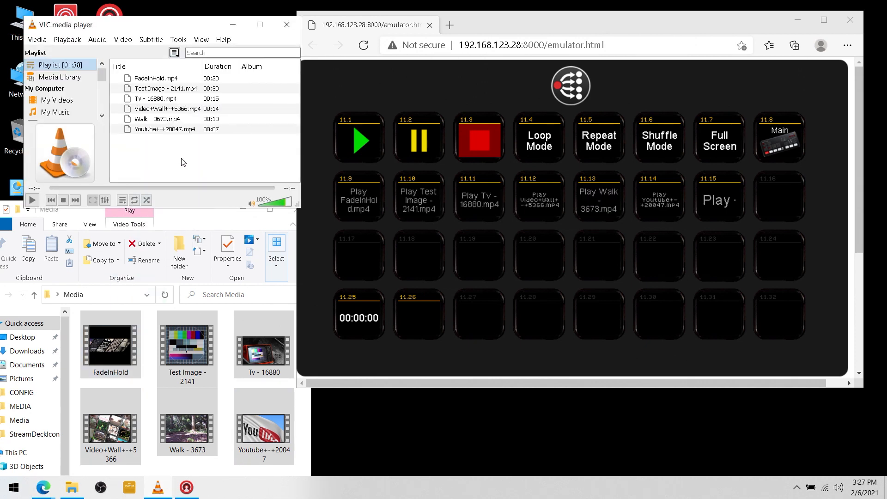
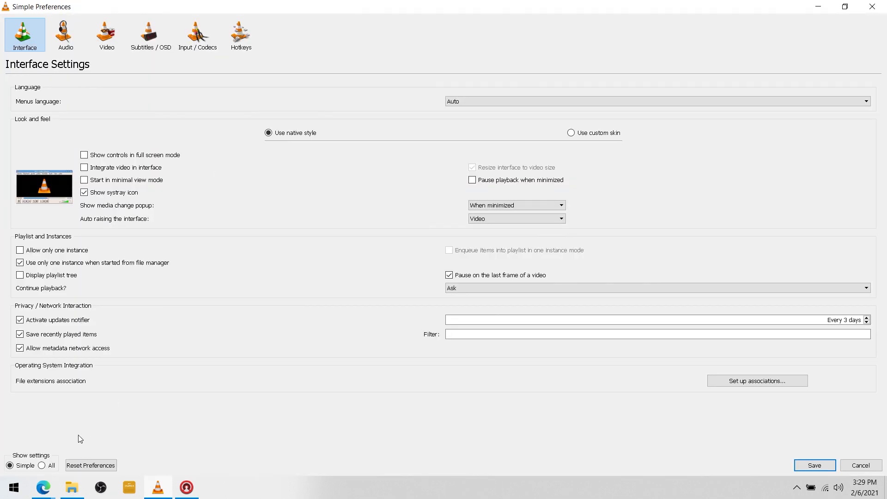
Under All settings, swap VLC's playlist option from Play and pause to Play and stop, save, and close VLC
click(42, 466)
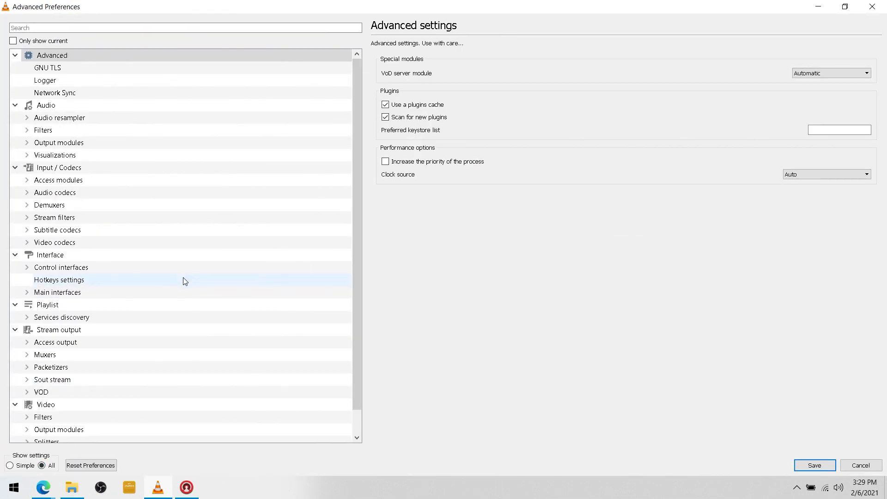
click(77, 306)
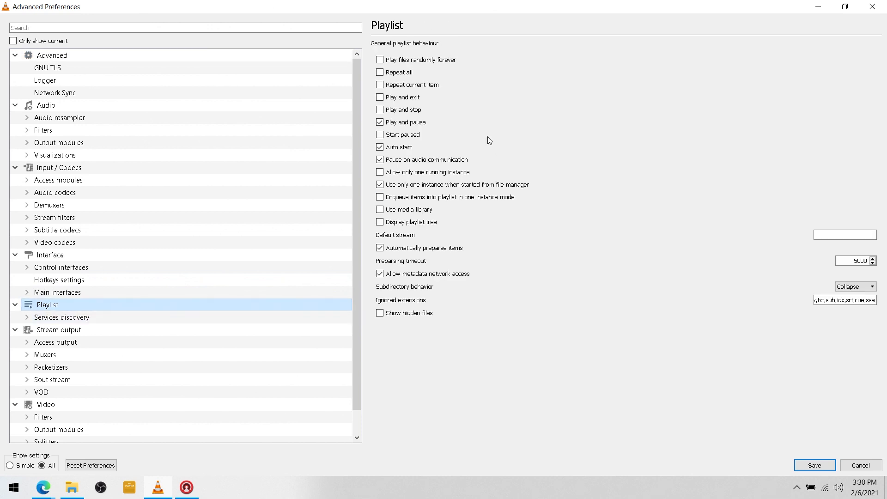
click(379, 122)
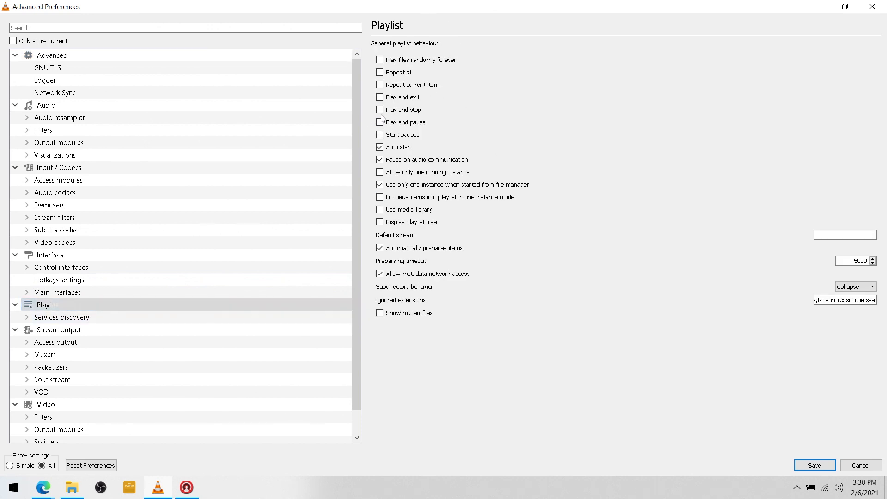
click(380, 110)
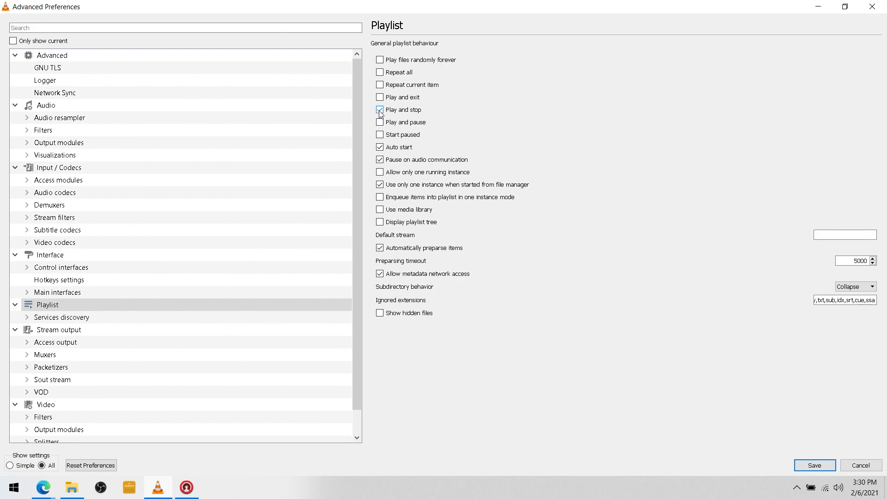
click(815, 465)
click(287, 23)
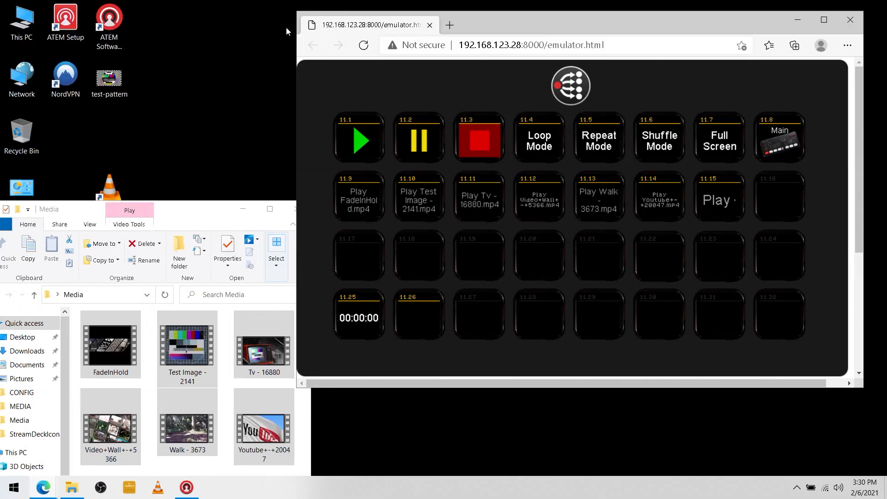
Relaunch VLC and drag the six clips, FadeInHold.mp4 through Youtube+-+20047.mp4, into its playlist
double_click(111, 190)
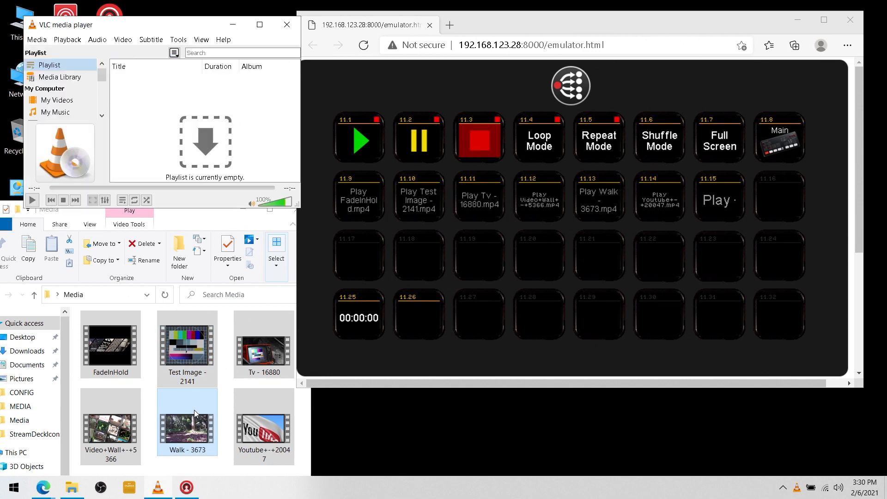
drag(171, 204, 175, 140)
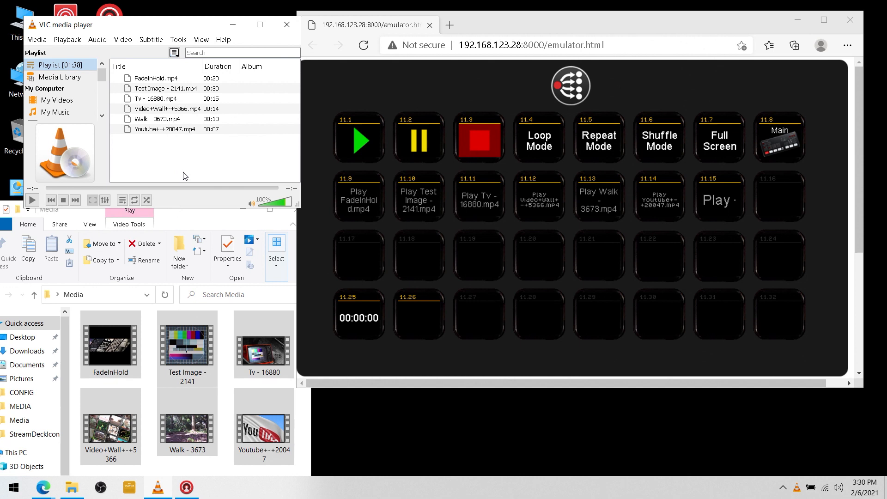
Minimize the browser emulator and place the VLC window in the lower right of the screen
click(797, 23)
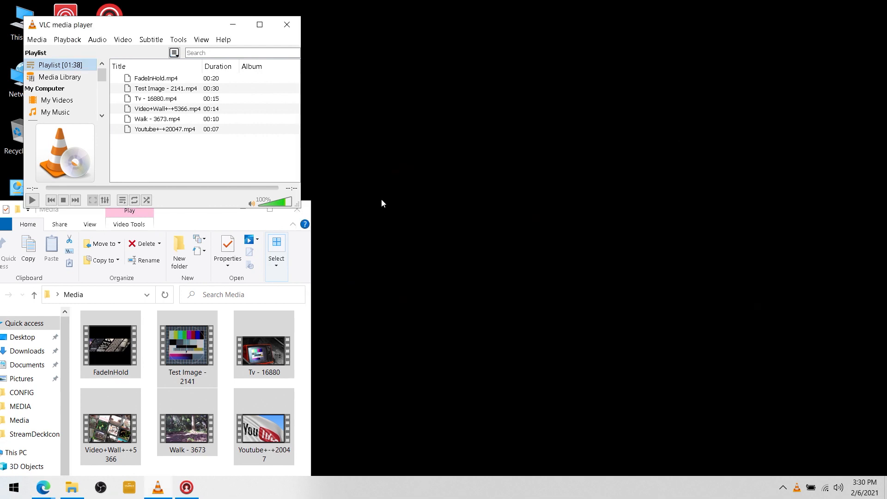
drag(167, 30, 557, 288)
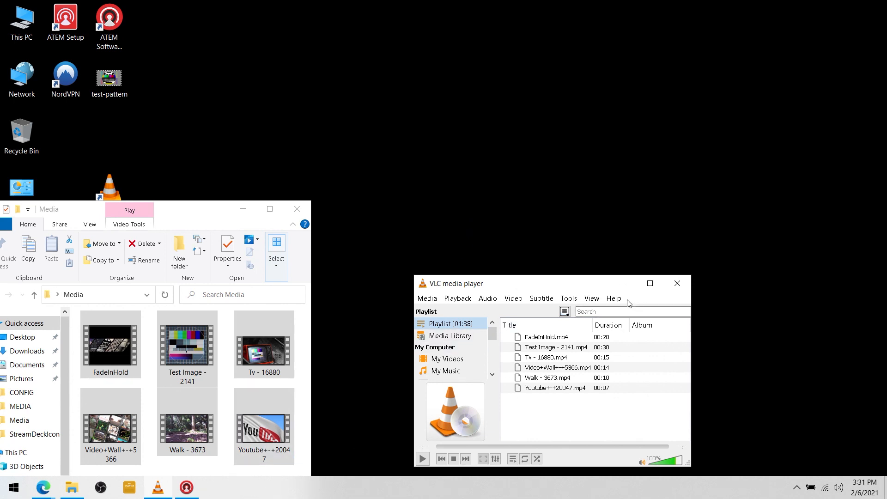
click(615, 288)
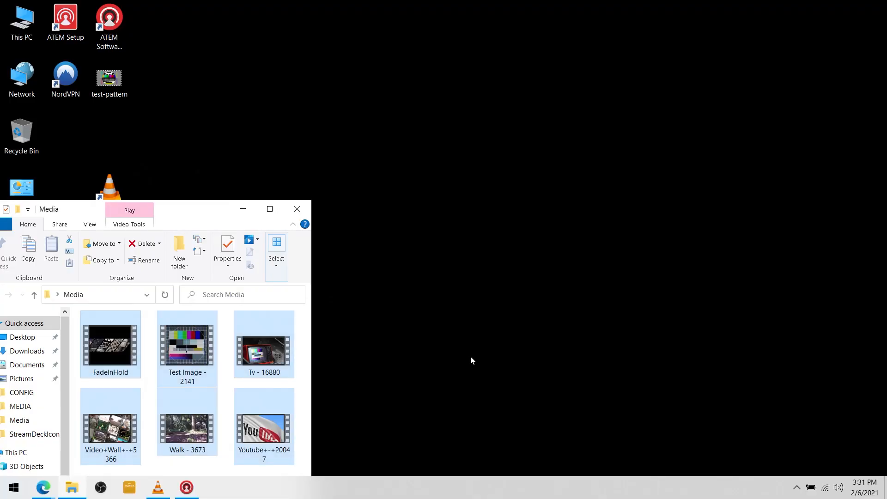
click(158, 488)
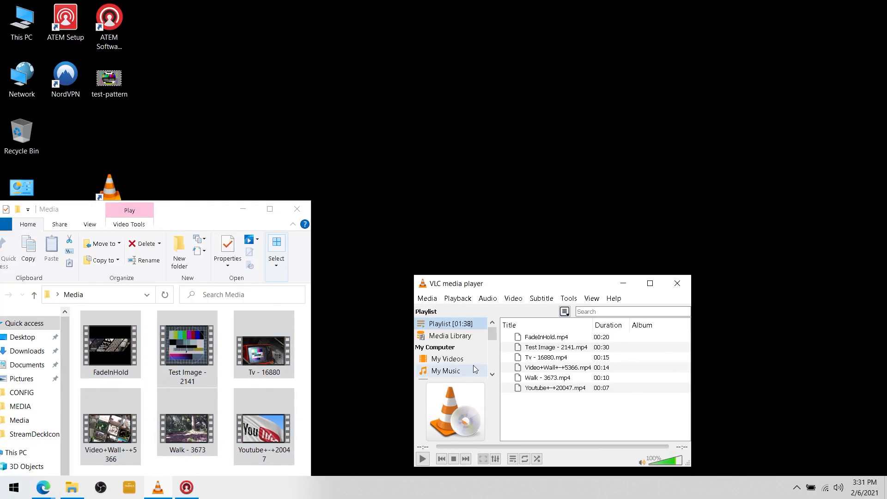
click(569, 298)
In VLC's All preferences, re-tick Play and pause and untick Play and stop for the playlist
click(600, 422)
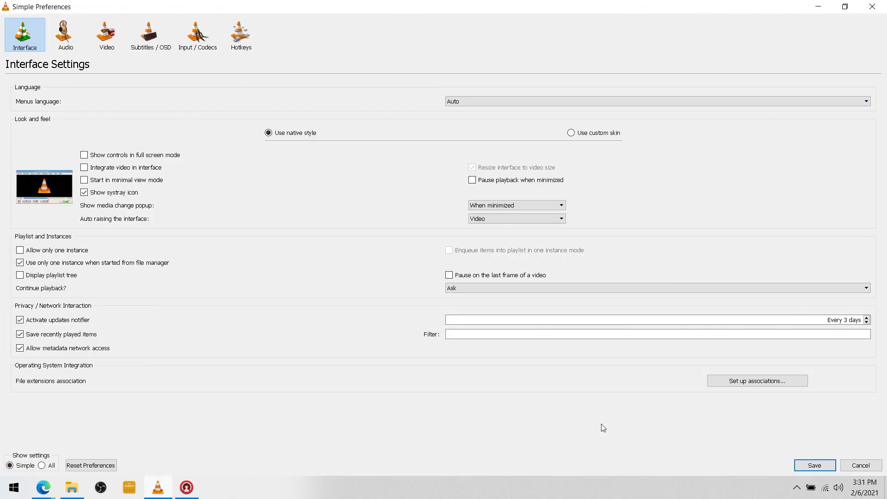
click(42, 466)
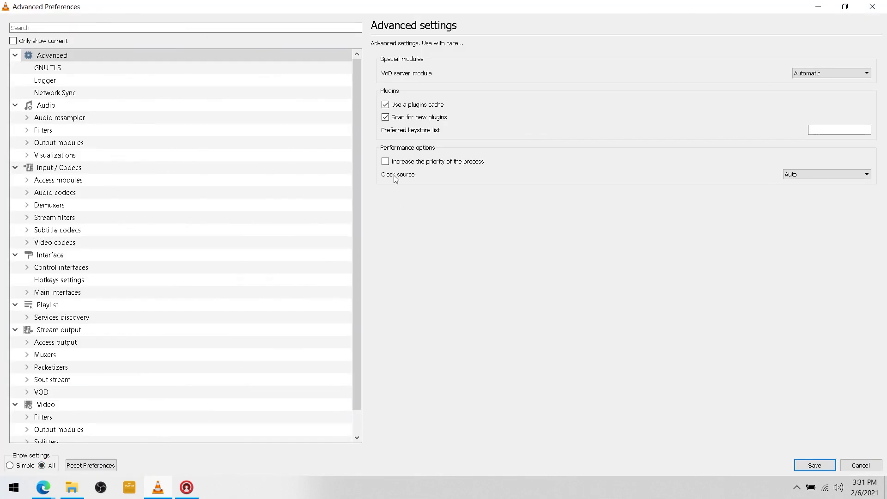
click(56, 305)
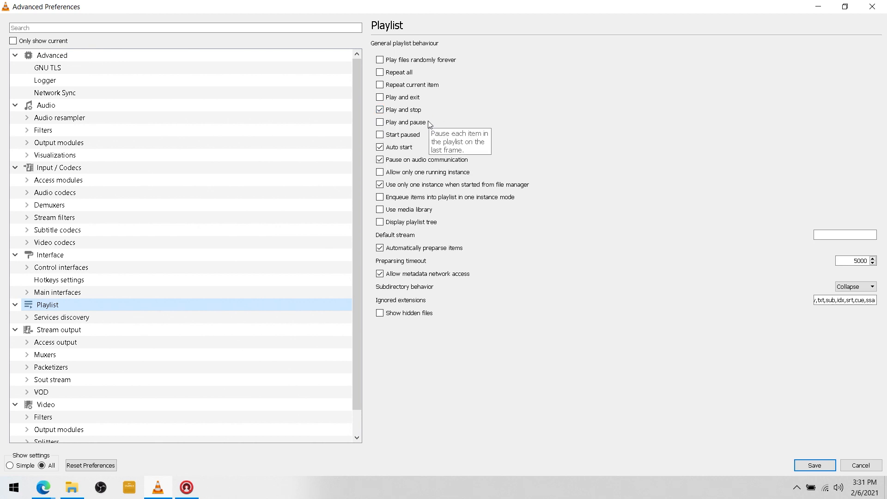
click(380, 123)
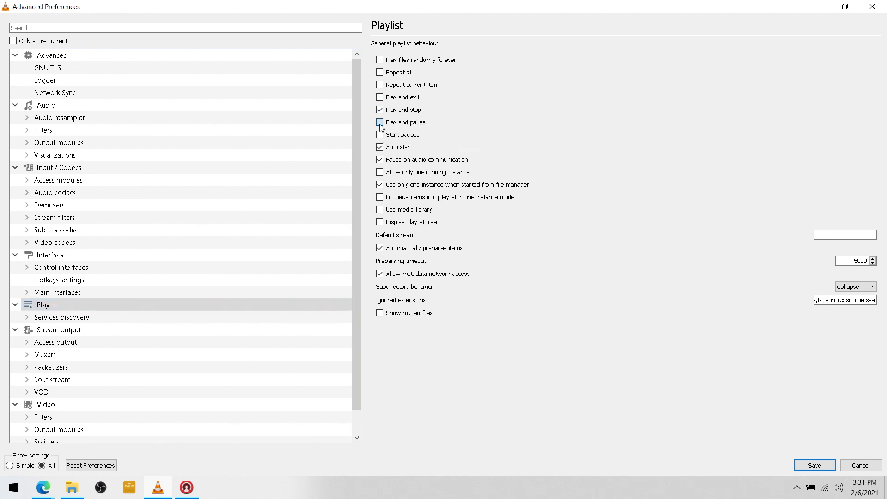
click(380, 109)
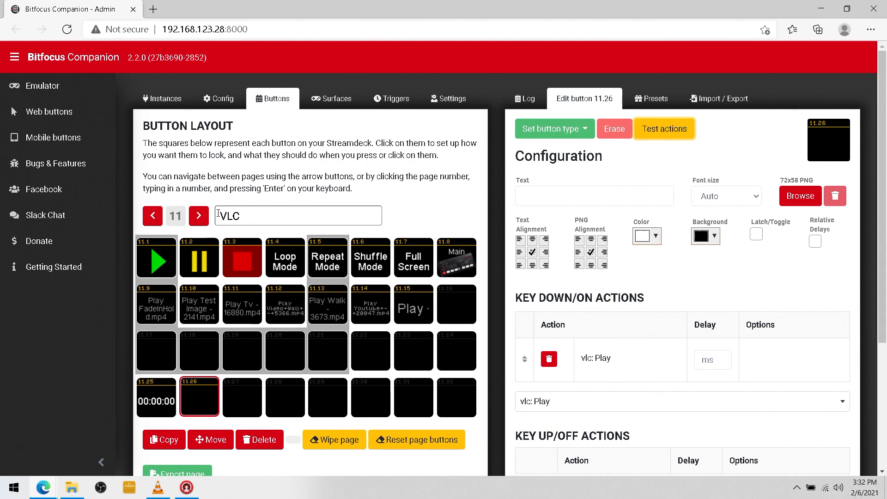
On button 11.9, try an ISO: CUT operation action, check its M/E options, then delete it
click(159, 311)
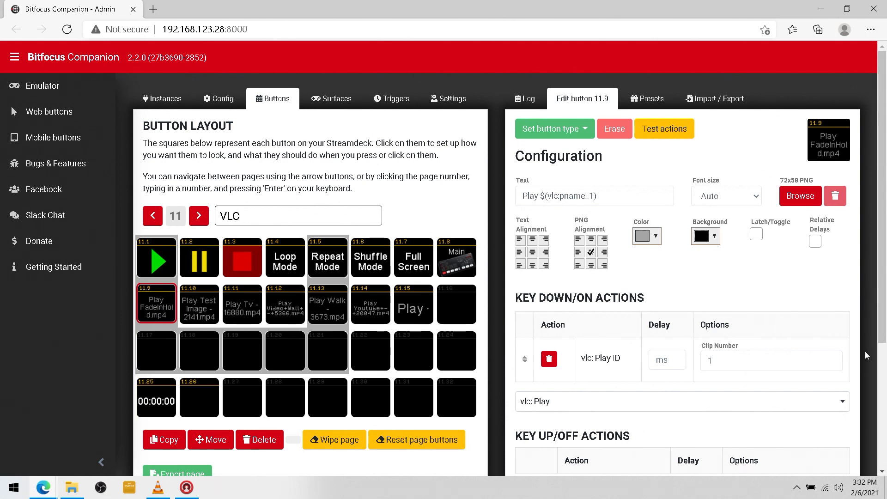
scroll(883, 287, down, 3)
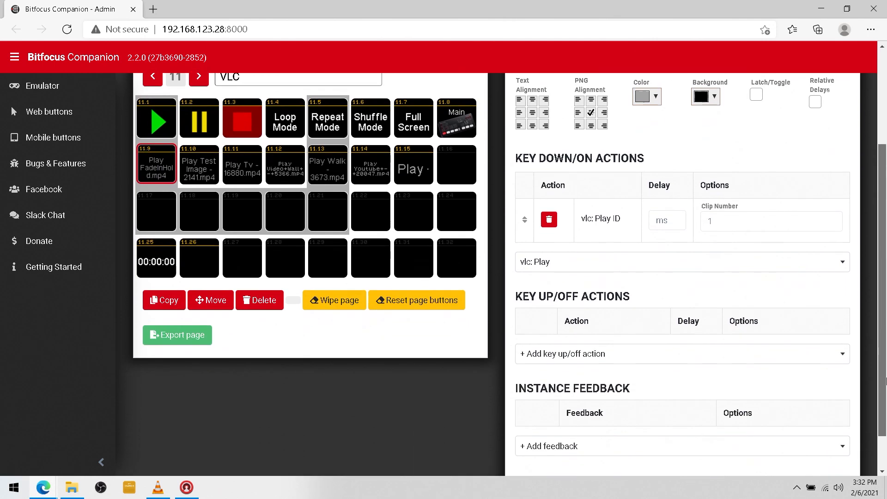
click(582, 284)
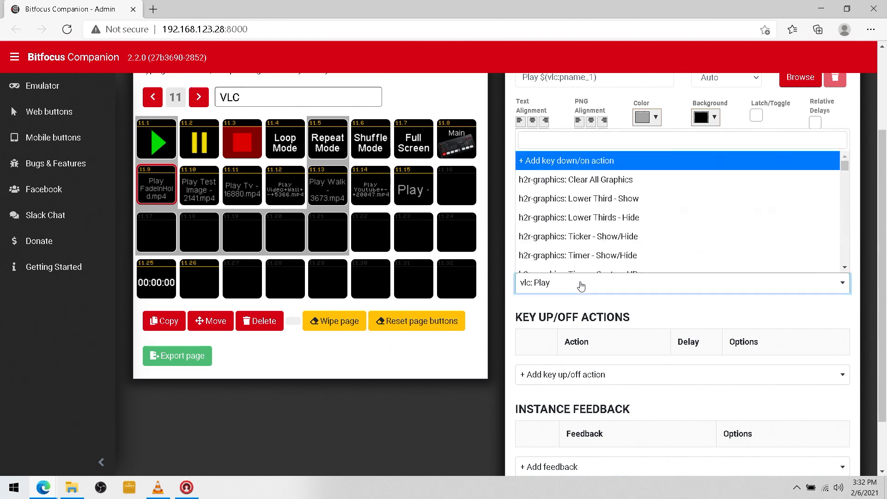
text(iso)
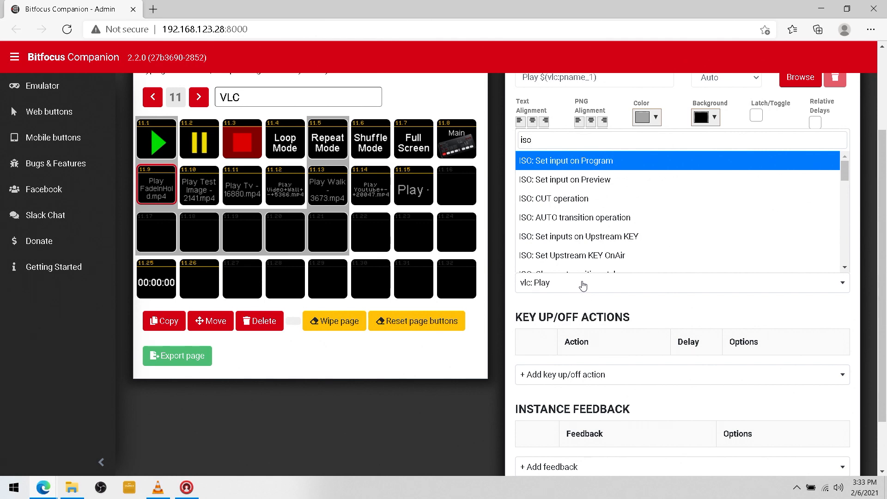
click(585, 203)
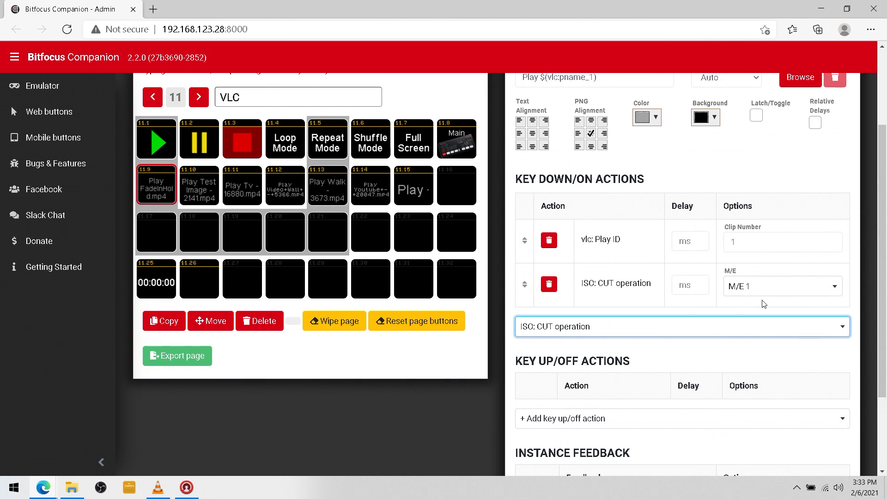
click(789, 292)
click(781, 304)
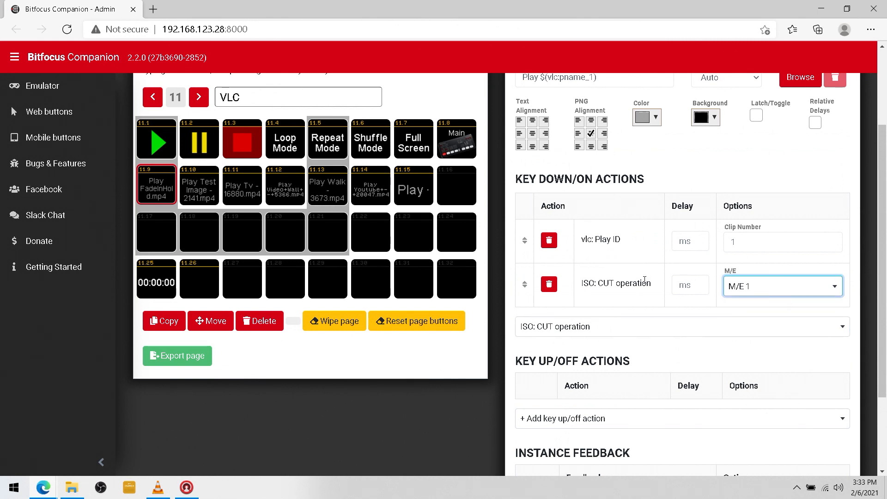
click(549, 284)
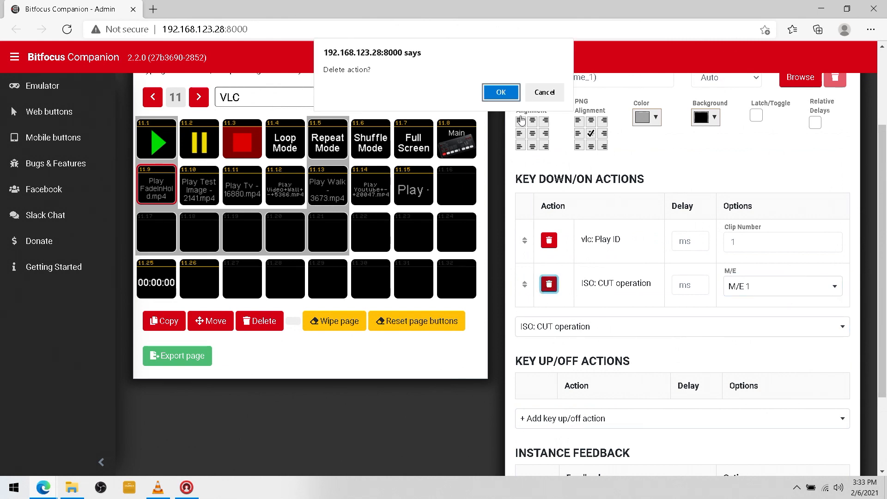
click(511, 95)
Add an ISO: Set input on Program action to button 11.9 with input Camera 4
click(578, 284)
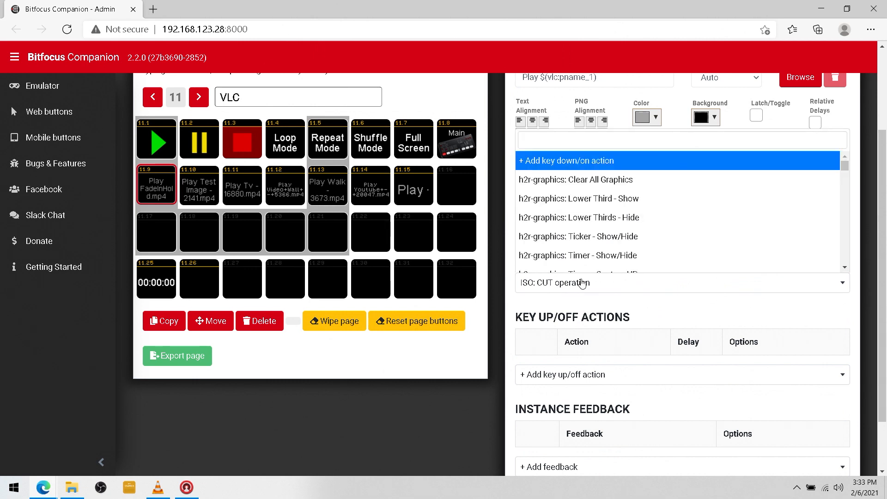
text(o)
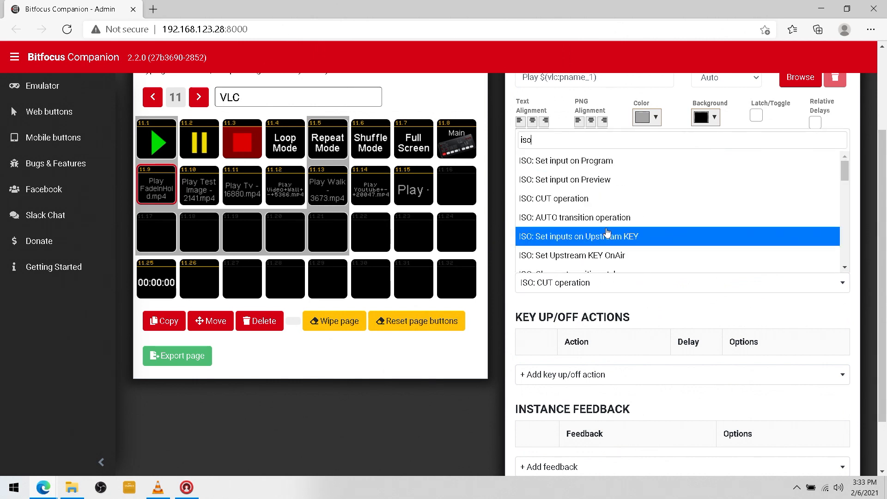
click(619, 165)
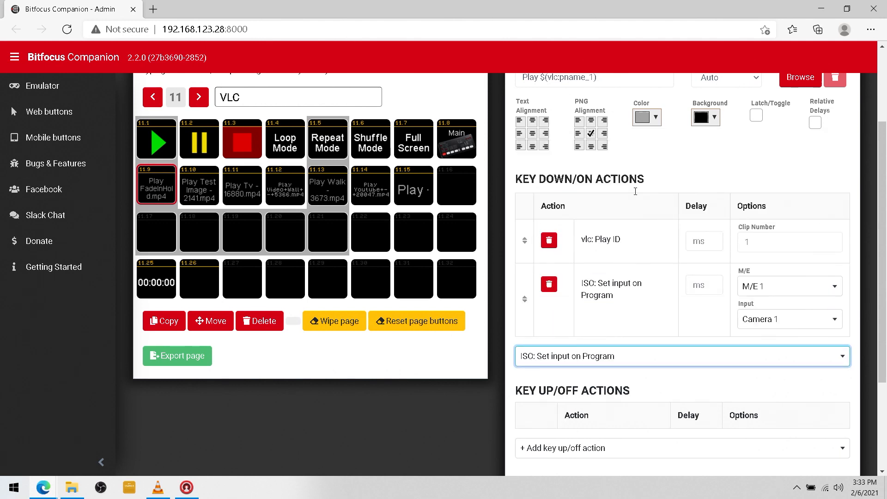
click(822, 327)
click(792, 419)
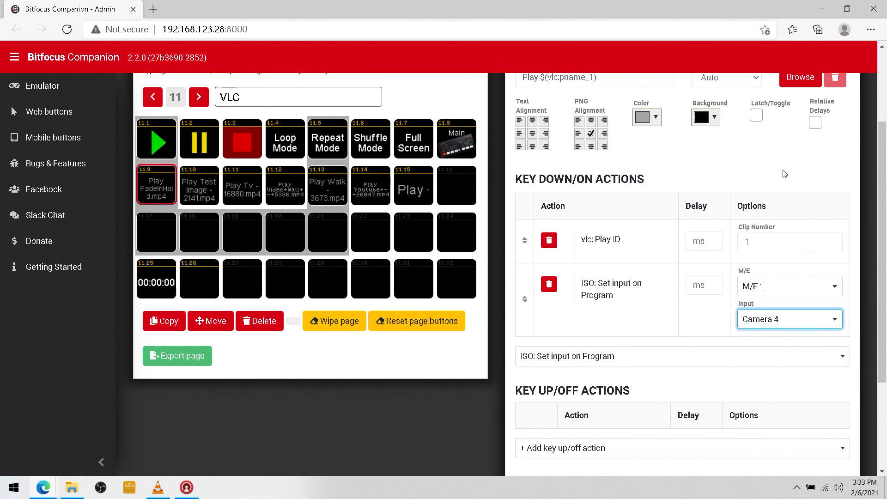
click(200, 198)
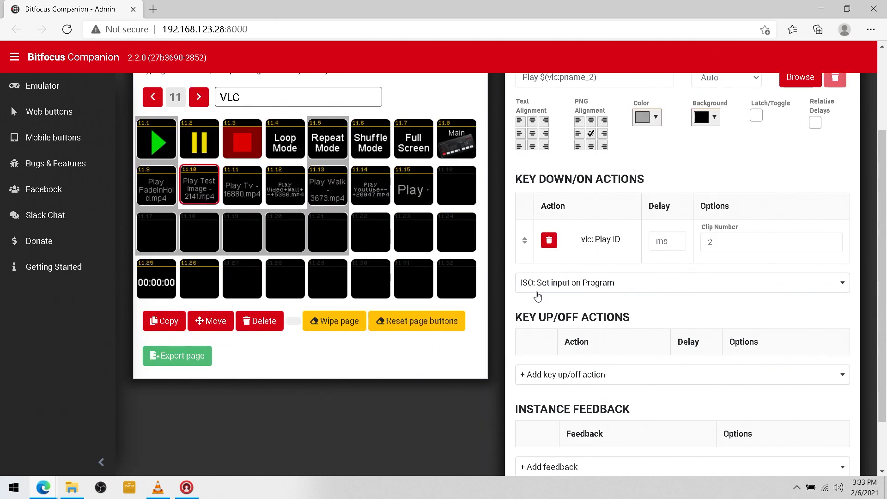
Give button 11.10 an ISO: Set input on Program action set to Camera 4
click(542, 290)
text(iso)
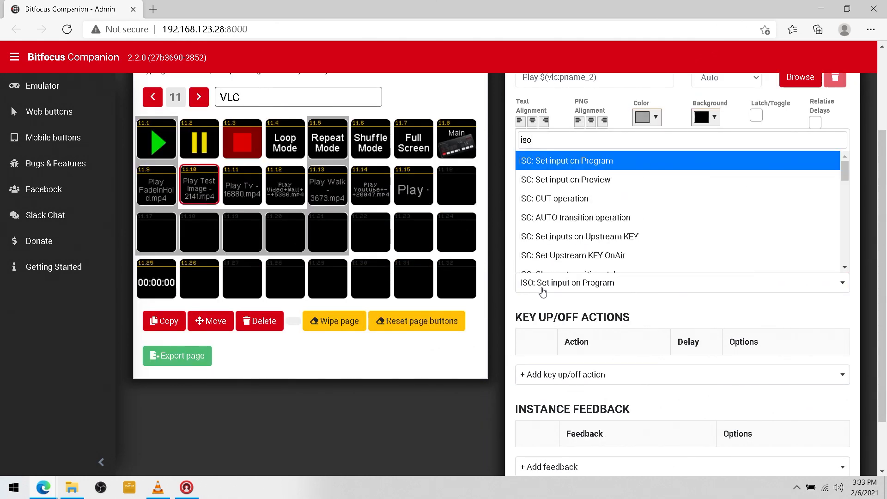
click(585, 165)
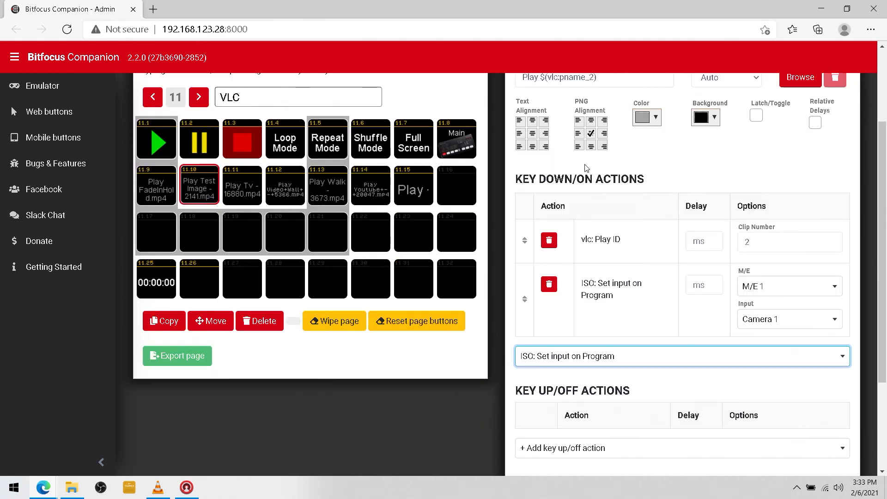
click(826, 326)
click(758, 414)
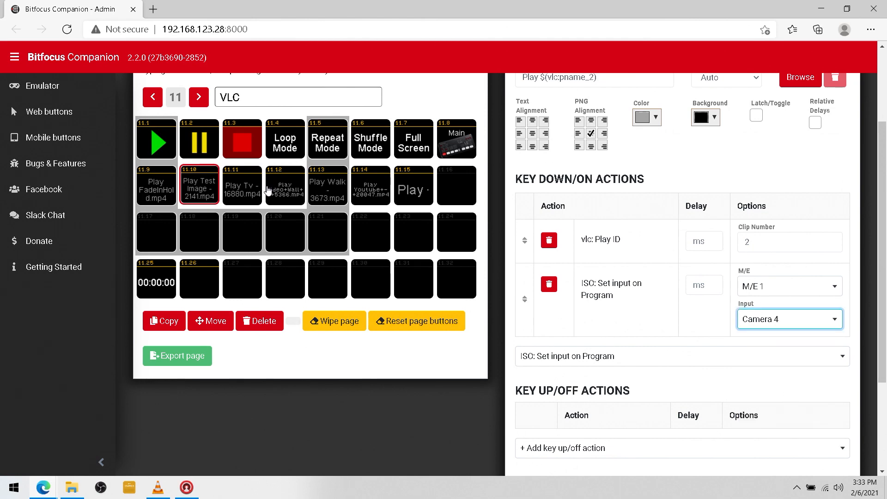
Give the Play Tv button 11.11 an ISO: Set input on Program action set to Camera 4
click(246, 191)
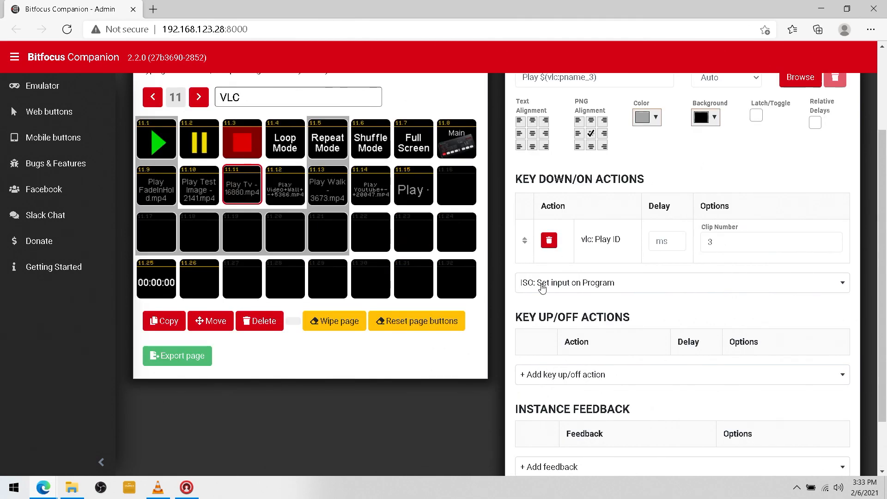
click(543, 287)
text(iso)
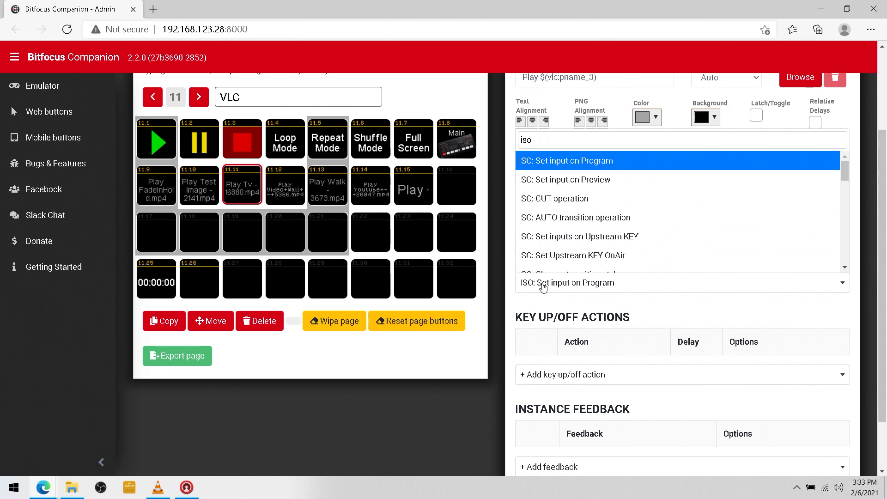
click(587, 161)
click(790, 325)
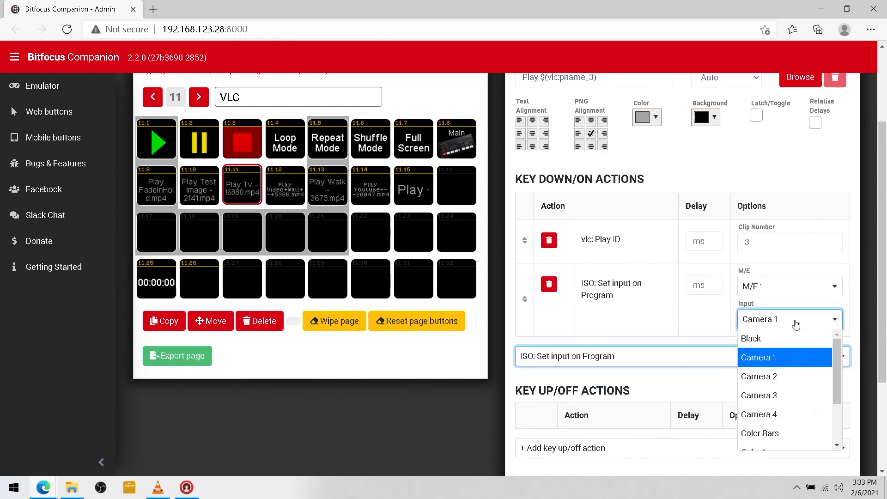
click(789, 420)
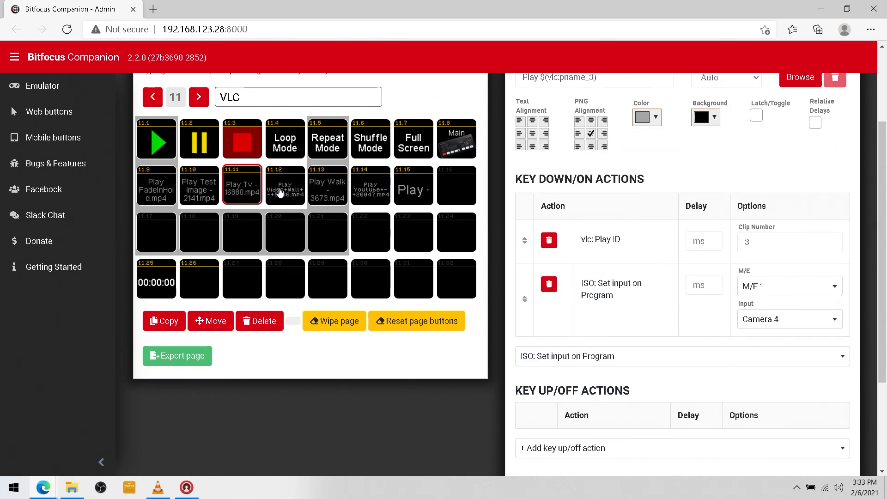
Give button 11.12 an ISO: Set input on Program action set to Camera 4
click(284, 191)
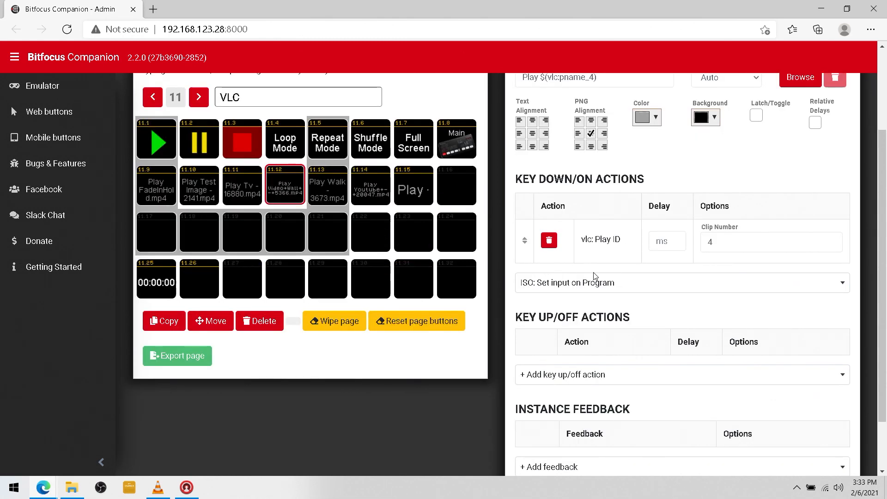
click(549, 287)
text(iso)
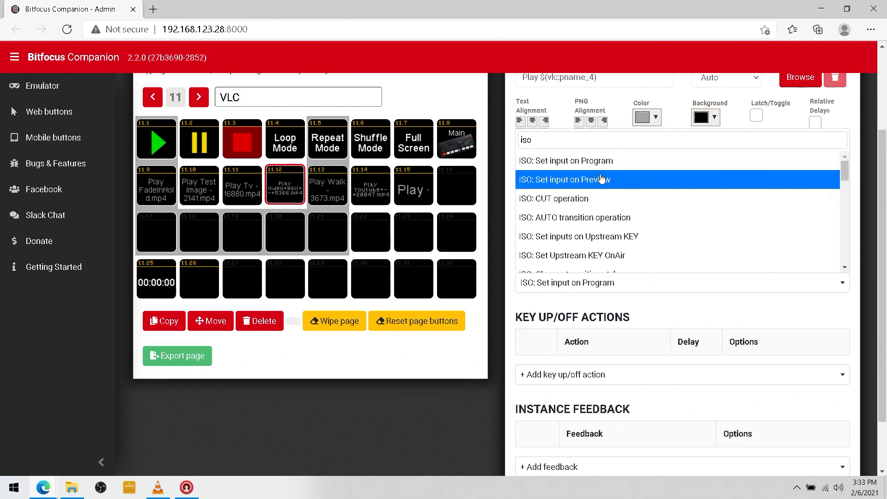
click(600, 160)
click(779, 318)
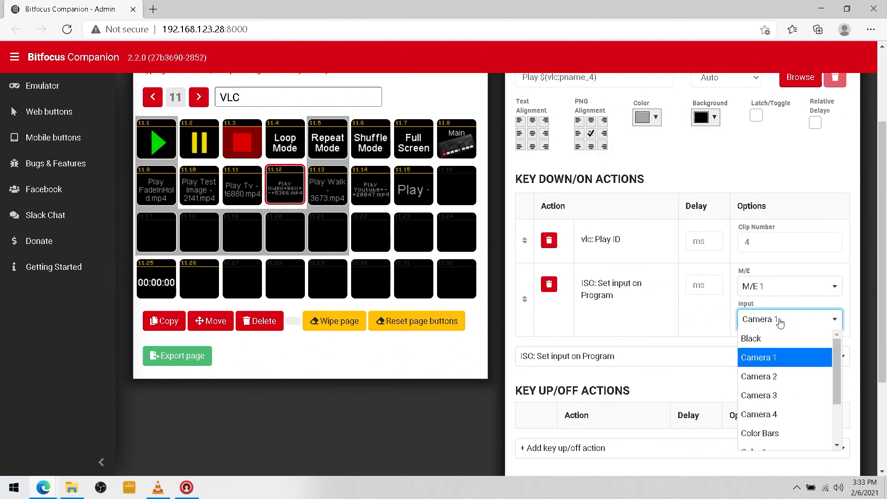
click(786, 422)
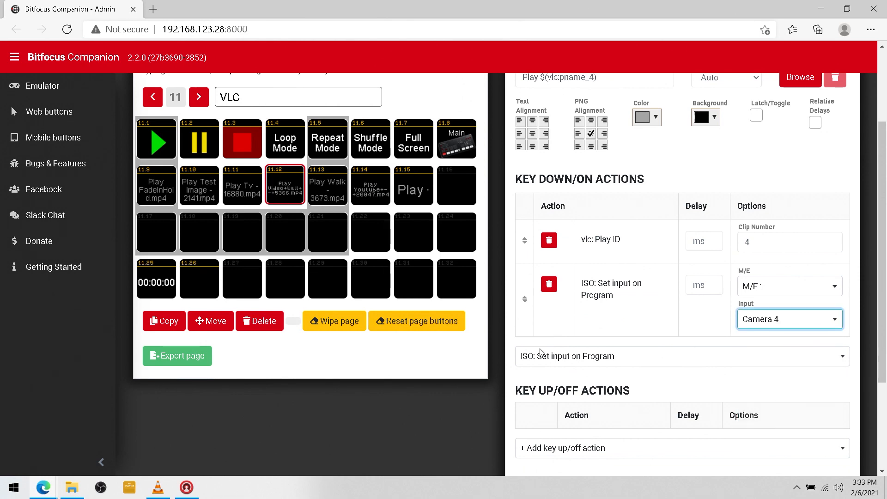
click(539, 385)
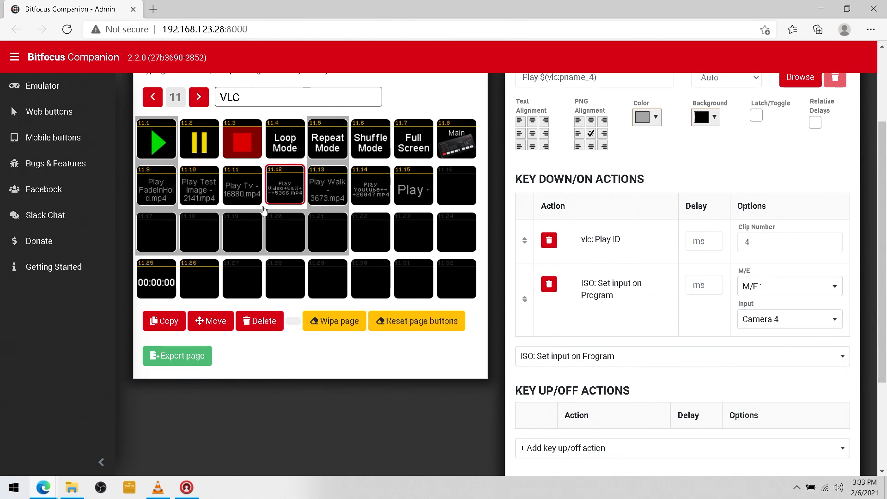
click(336, 193)
Give button 11.13 an ISO: Set input on Program action set to Camera 4
click(534, 286)
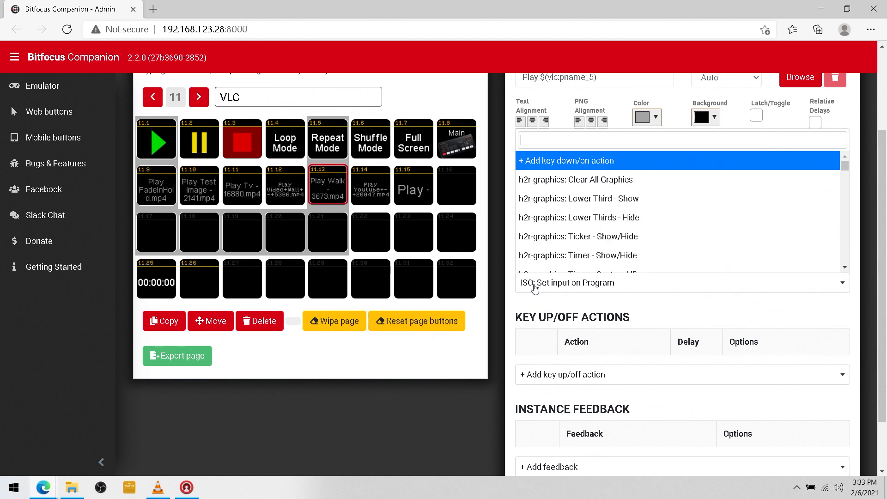
text(iso)
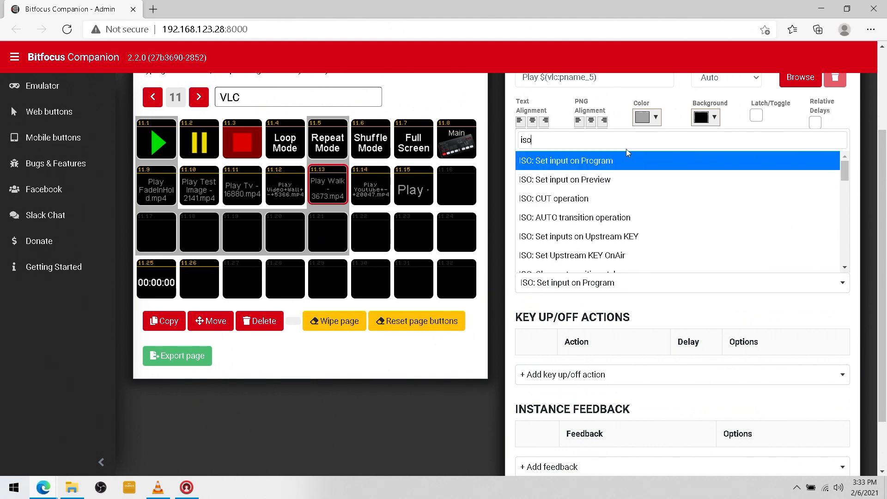
click(620, 163)
click(790, 324)
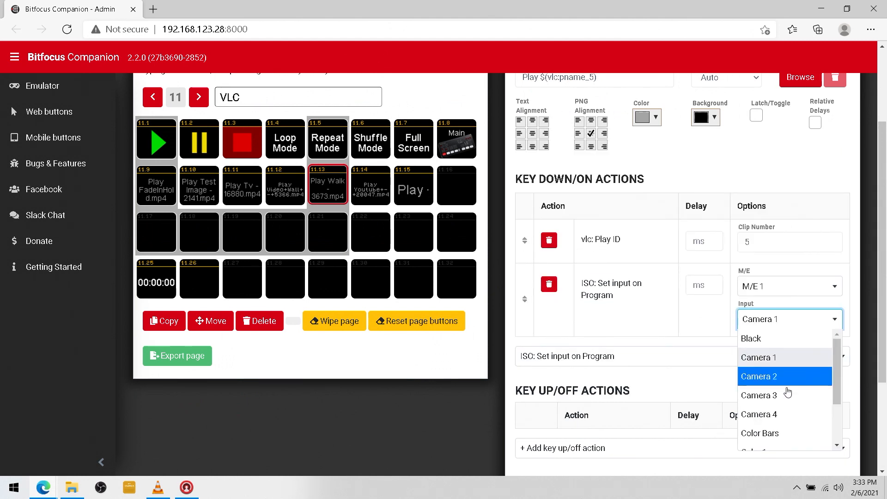
click(772, 414)
Give button 11.14 an ISO: Set input on Program action set to Camera 4
click(366, 200)
click(536, 284)
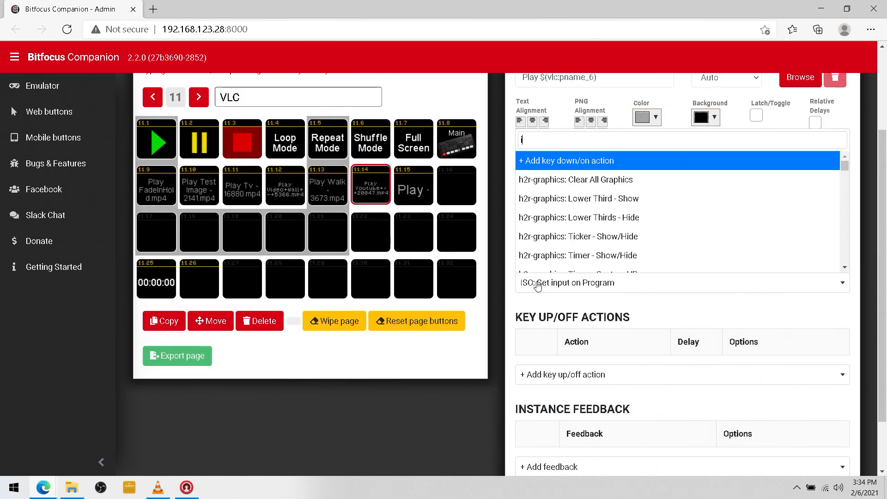
text(iso)
click(601, 164)
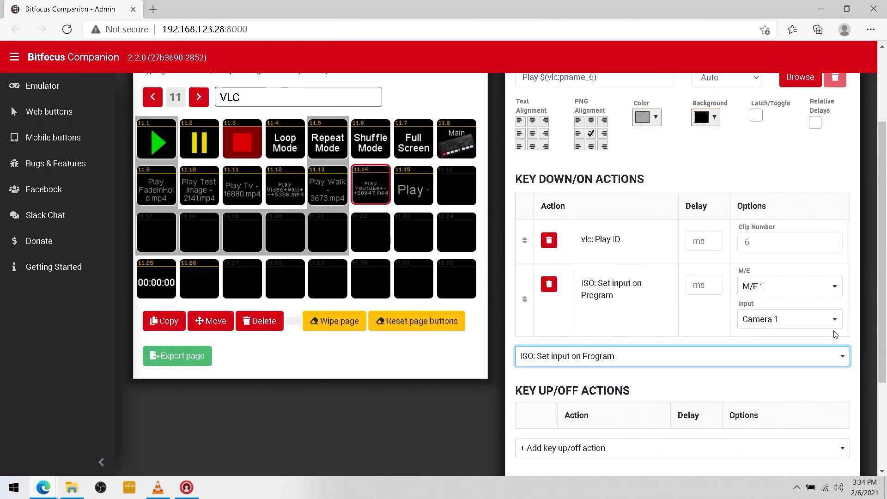
click(833, 325)
click(789, 415)
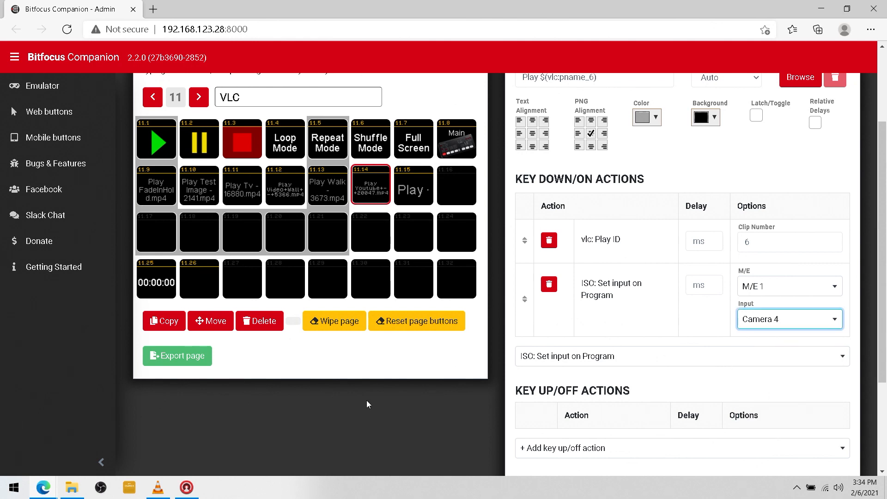
click(403, 372)
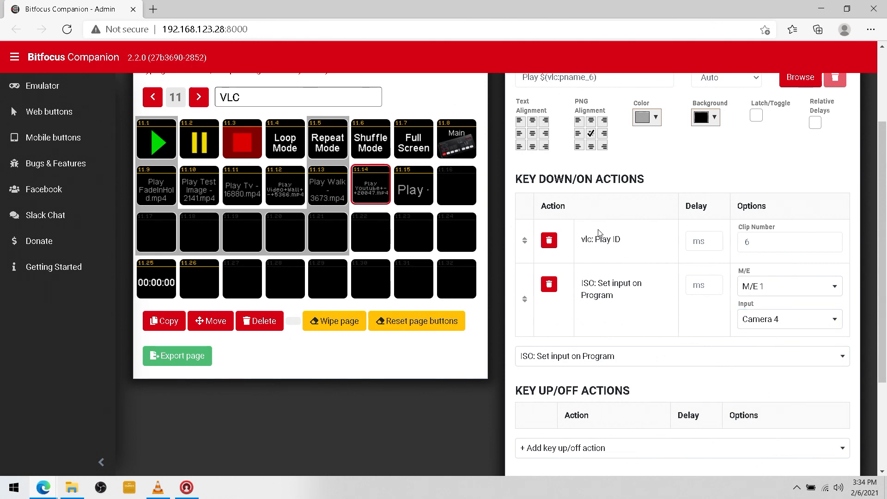
Minimize the Edge browser to reveal VLC's six-clip playlist on the desktop
scroll(610, 333, up, 1)
scroll(610, 333, up, 1)
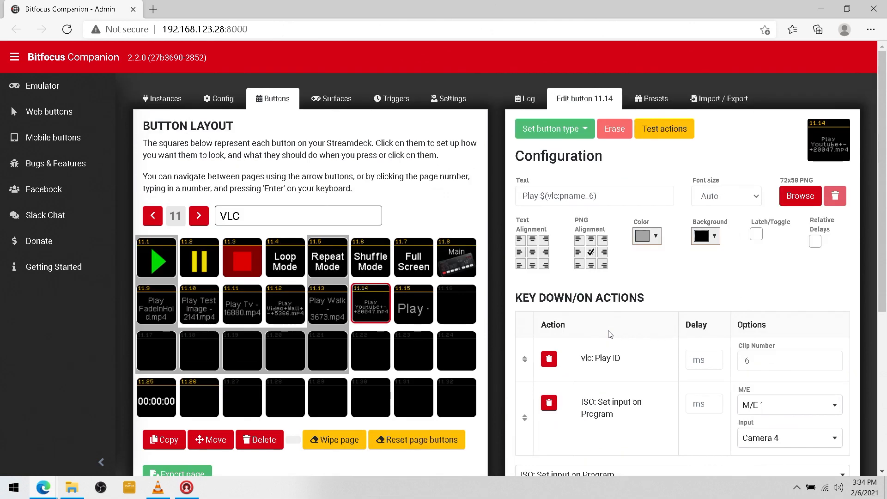
click(818, 10)
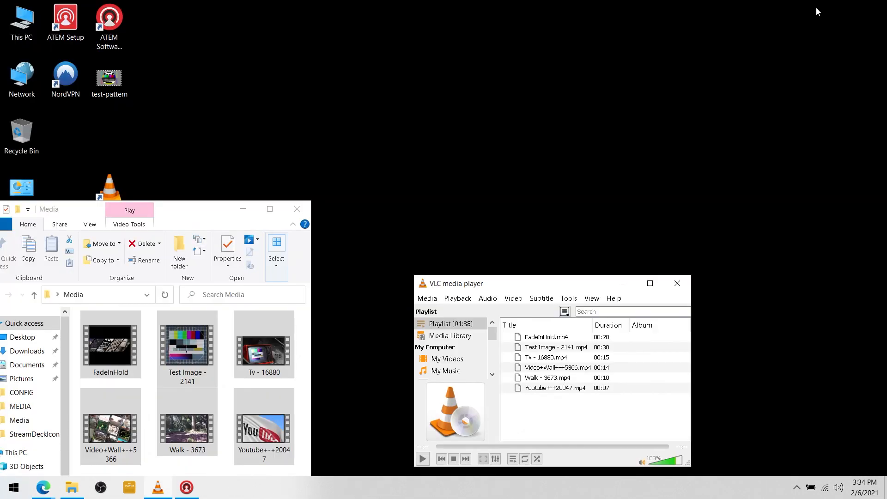